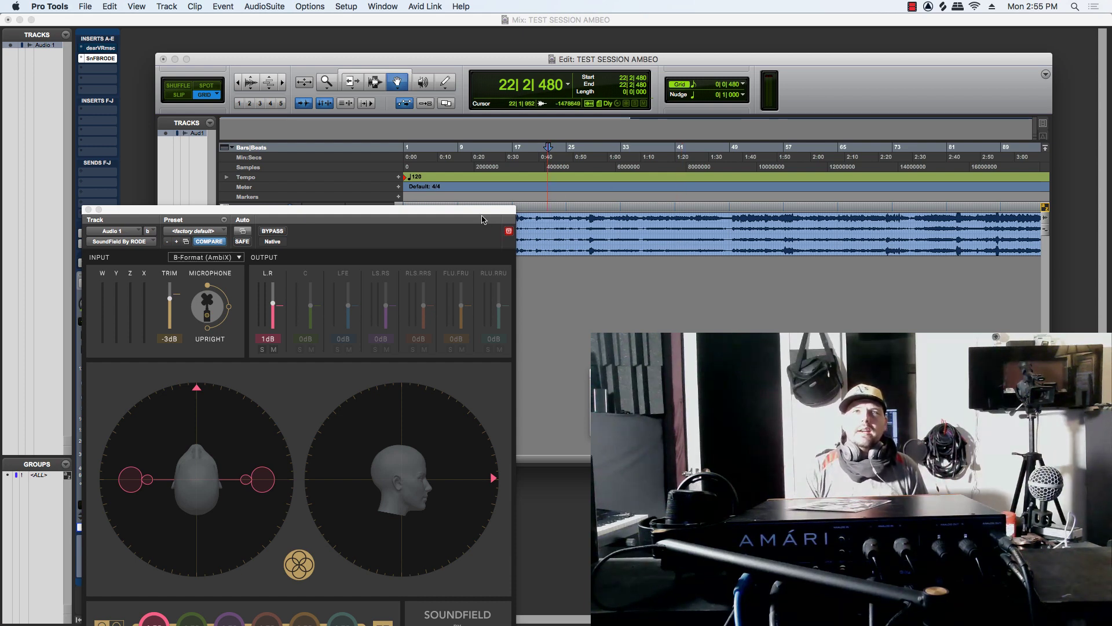
Step: Move the SoundField plugin window down and right to uncover the Audio 1 track row
drag(483, 219, 660, 329)
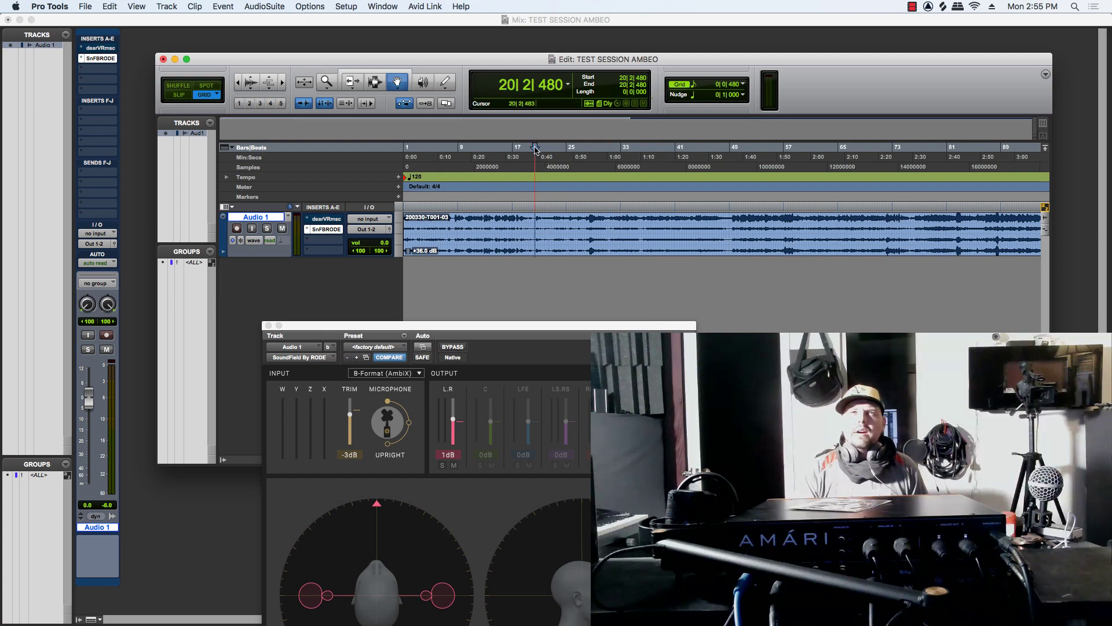
Step: Replay the Rescue video on YouTube from the start, pause at 0:10, and return to Pro Tools
click(433, 613)
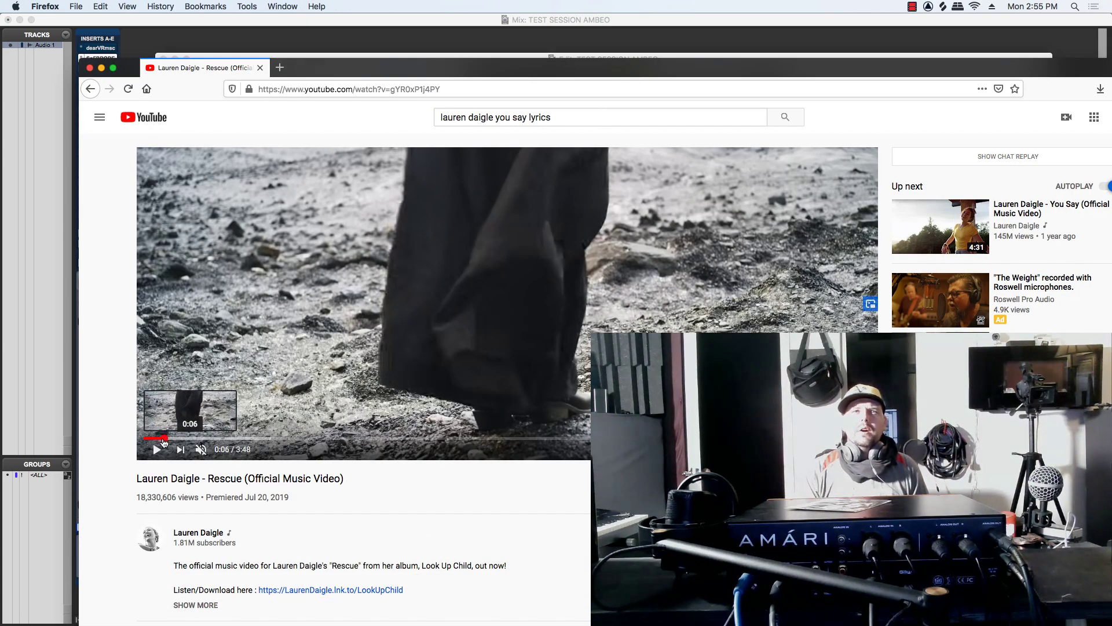
click(146, 439)
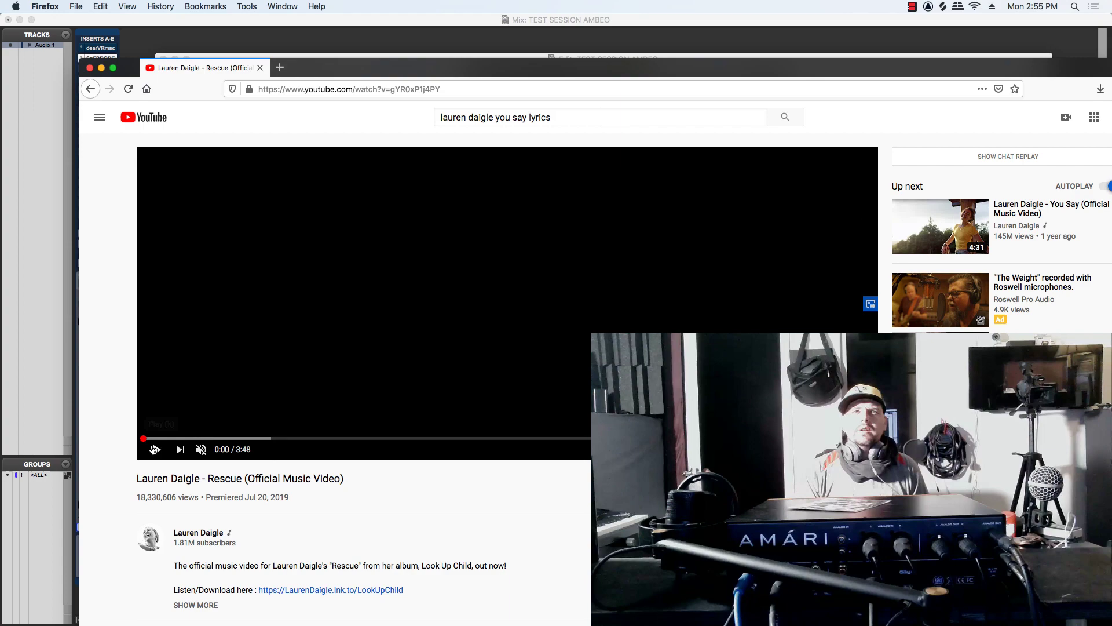
click(155, 450)
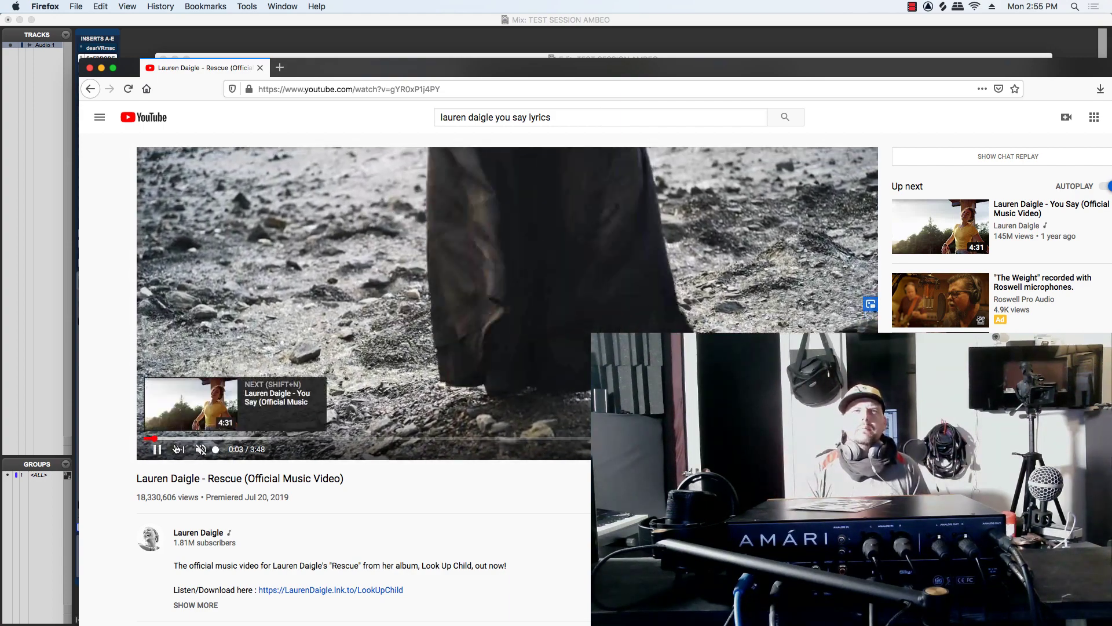
mouse_move(211, 453)
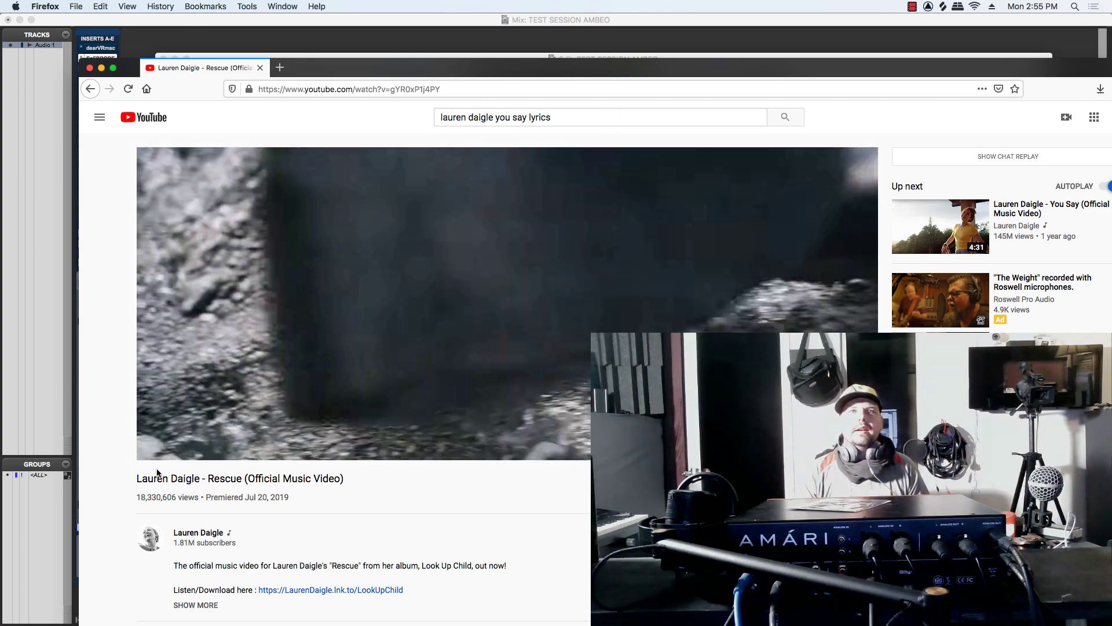
click(156, 452)
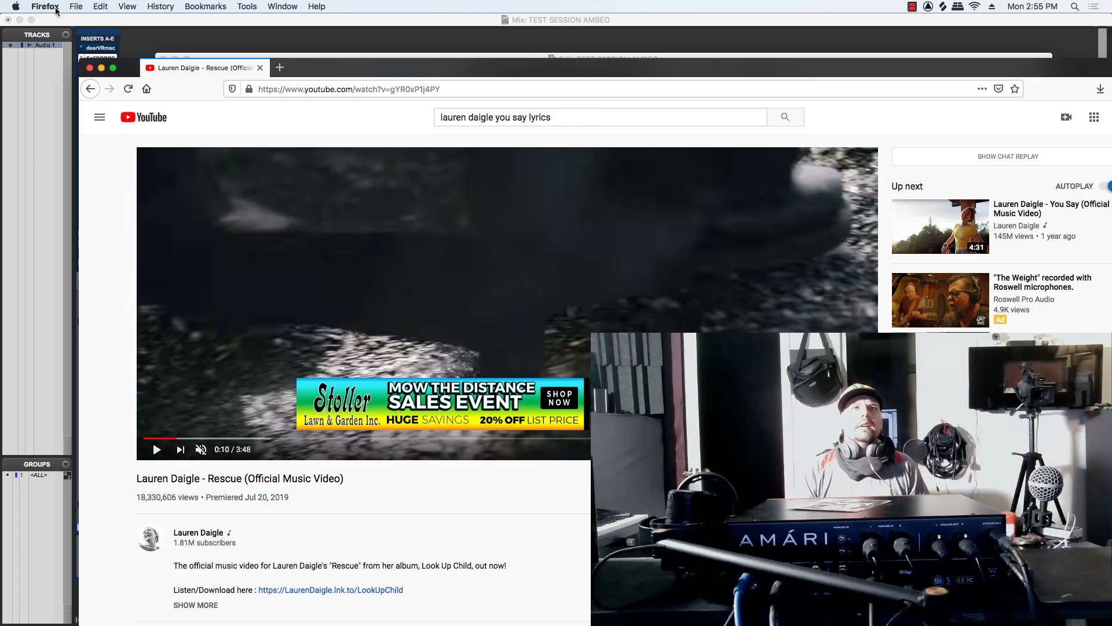
click(46, 22)
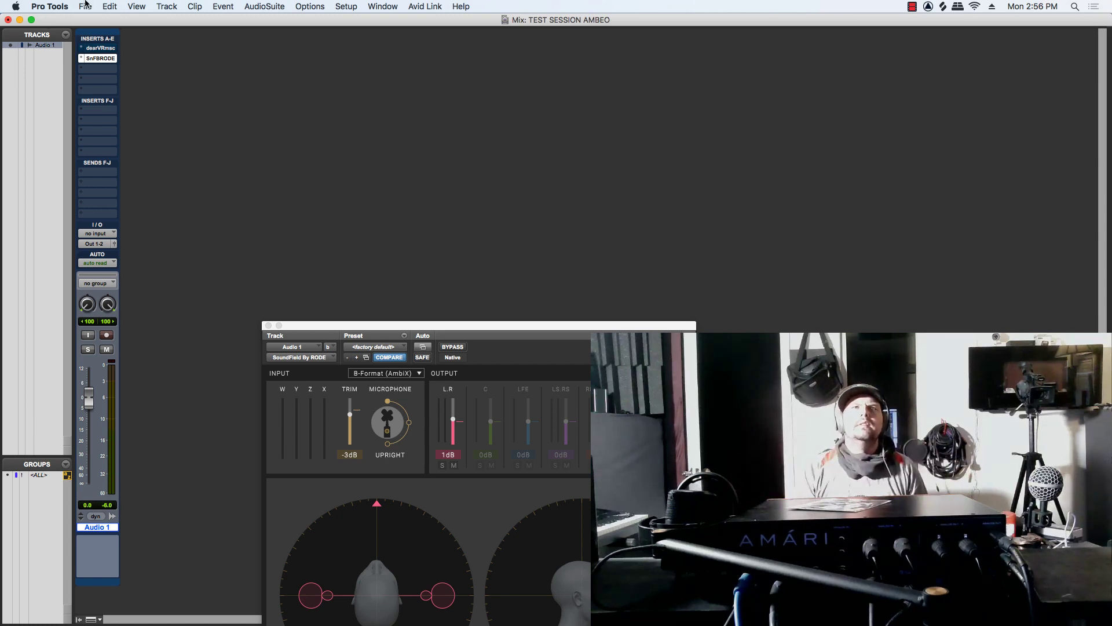
Step: Shrink and reposition the Mix window, then bring up the Edit window
double_click(224, 22)
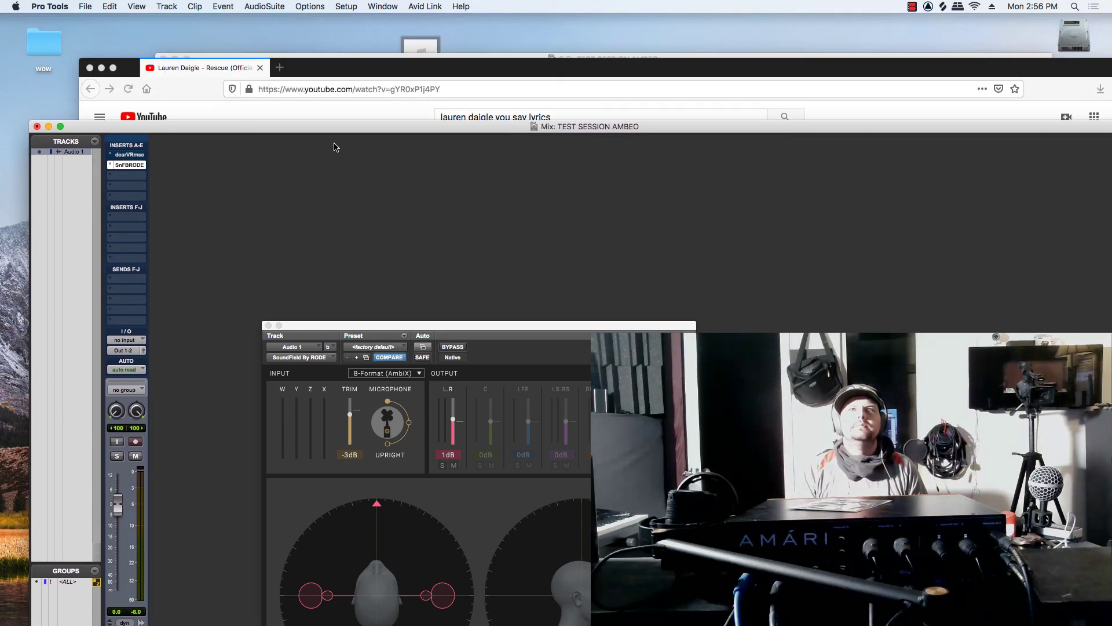
drag(334, 129, 279, 22)
click(381, 7)
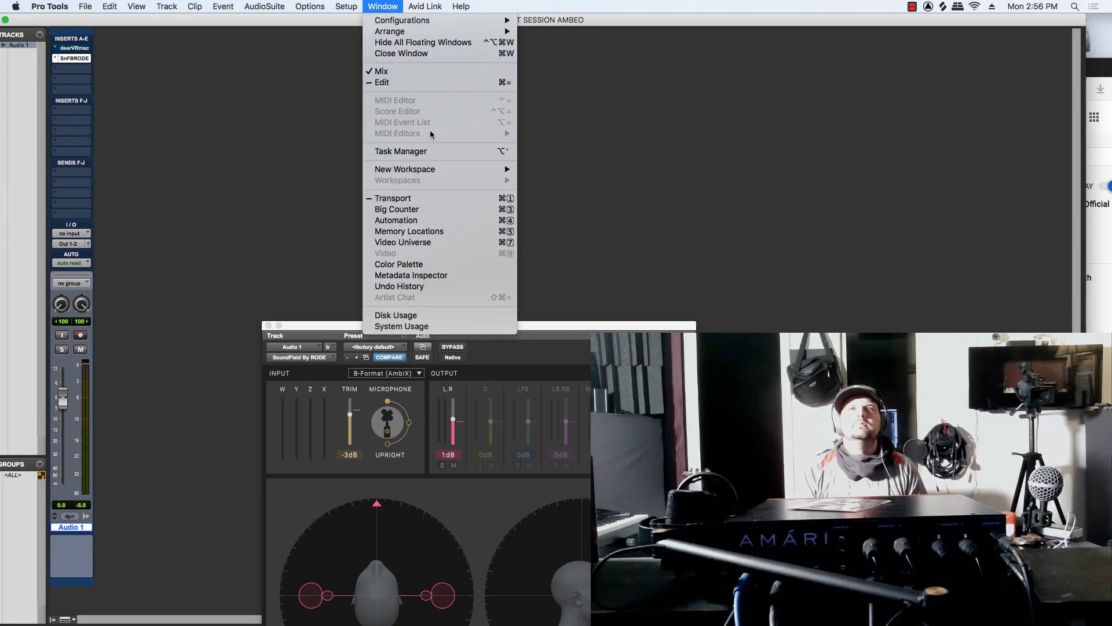
click(399, 82)
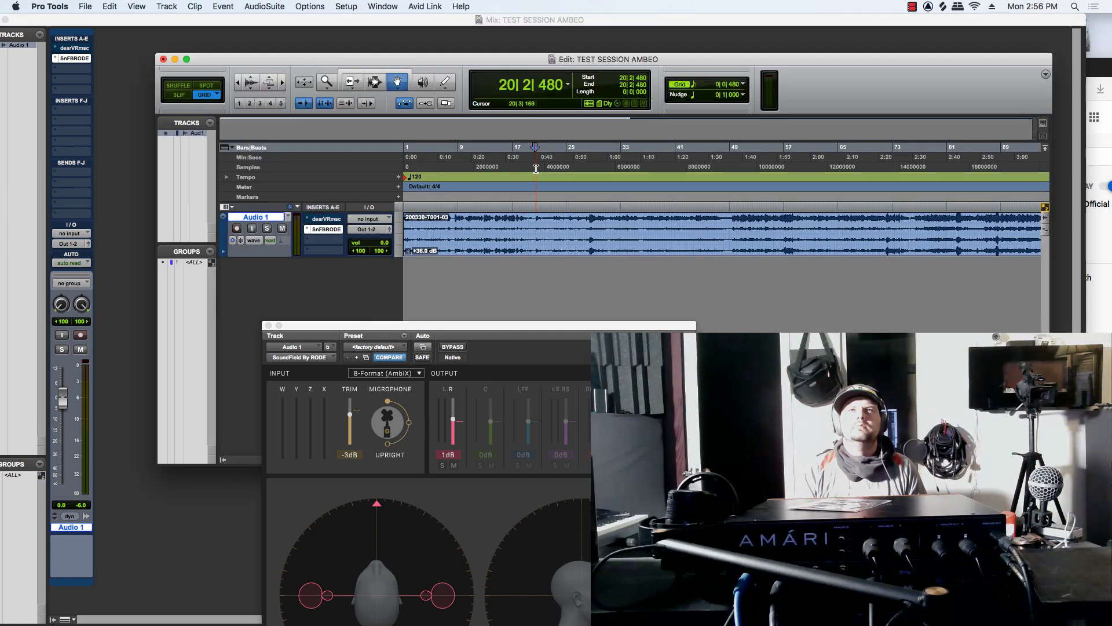
Step: Audition Audio 1 from bars 18, 20 and 24, leaving the playback start at 22|4|480
click(524, 149)
key(space)
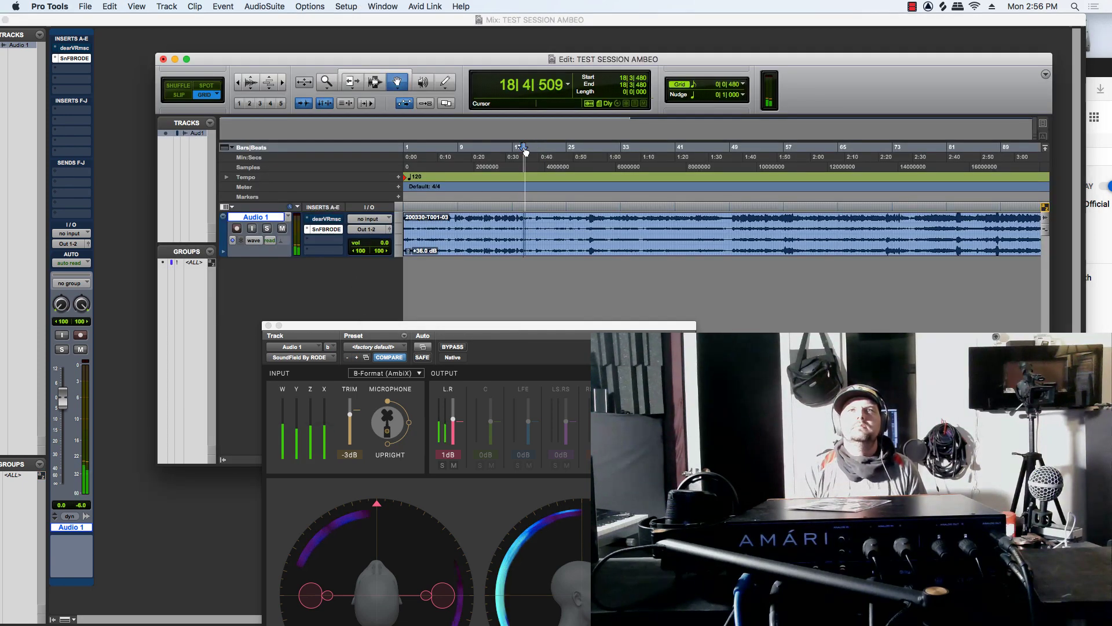
key(space)
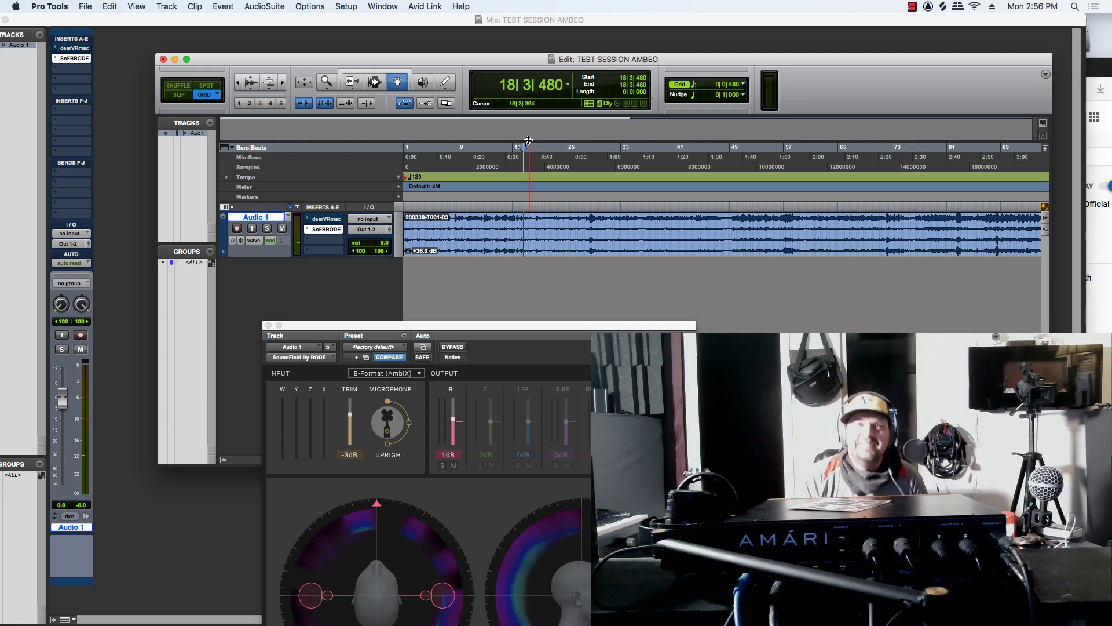
click(538, 149)
key(space)
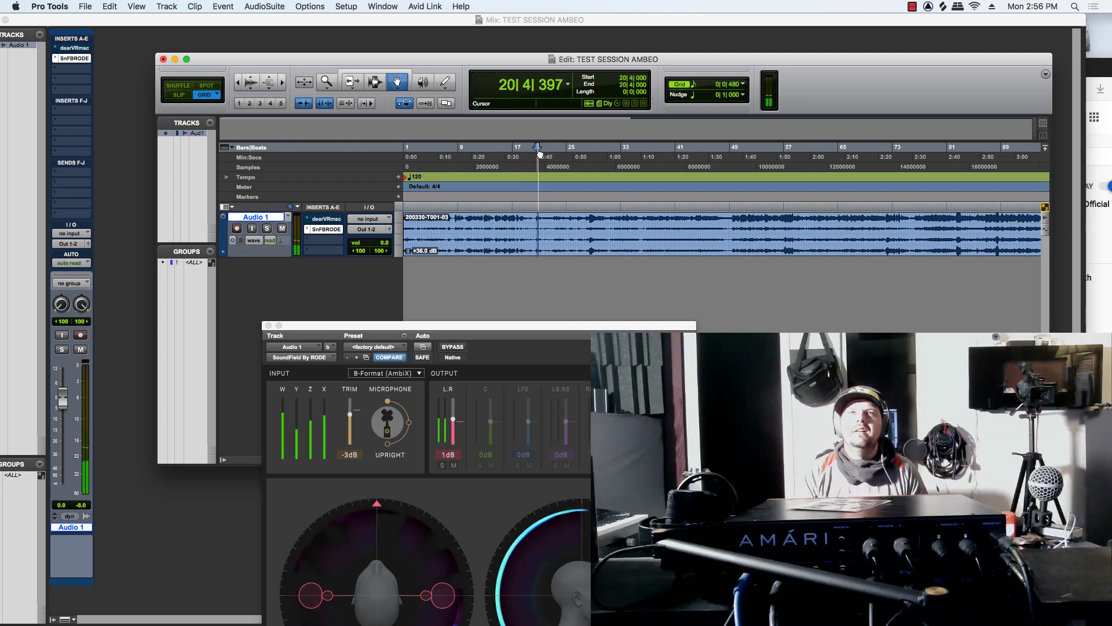
key(space)
click(565, 149)
key(space)
key(space)
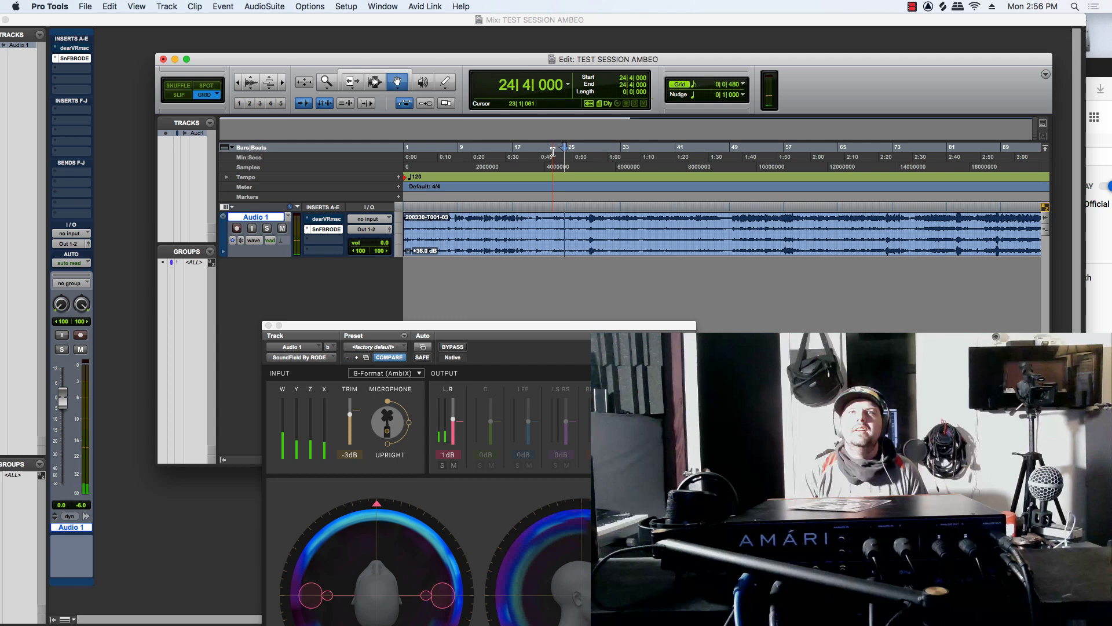
click(553, 151)
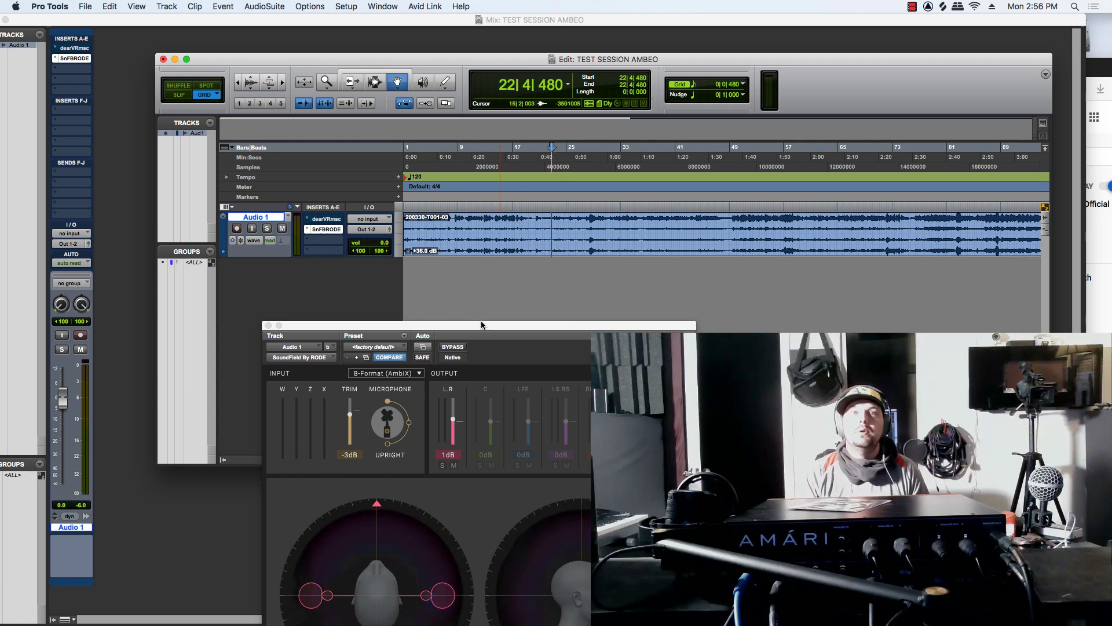
drag(482, 325, 495, 131)
Step: During playback, angle the SoundField L.R mic pair toward the front, then widen its spread
key(space)
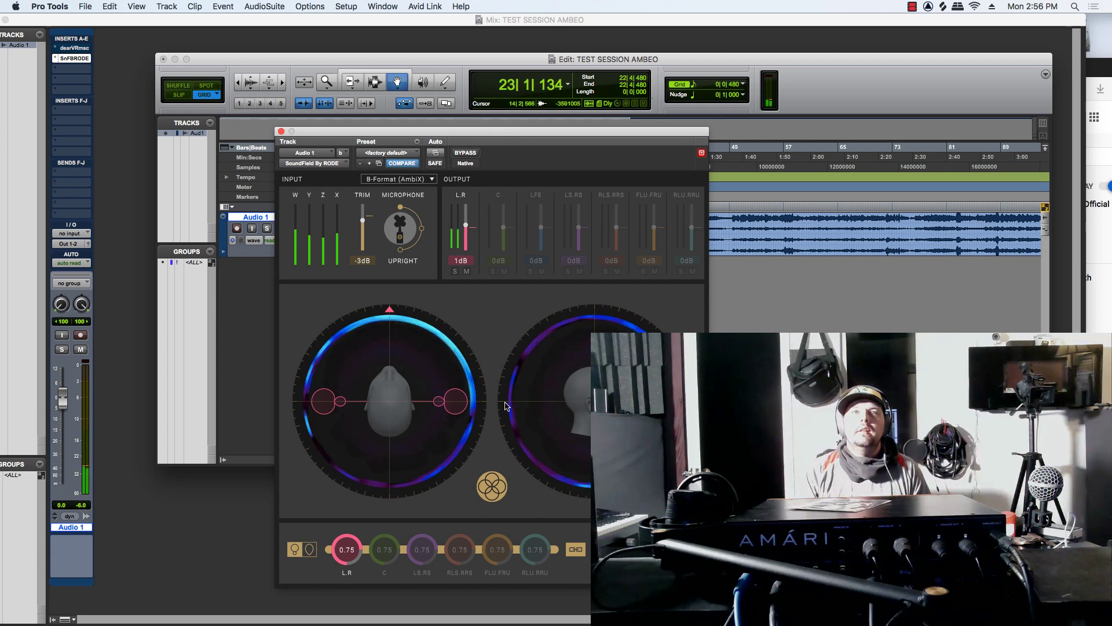
mouse_move(456, 401)
mouse_down()
mouse_move(459, 318)
mouse_move(469, 363)
mouse_move(469, 315)
mouse_move(453, 293)
mouse_move(466, 388)
mouse_up()
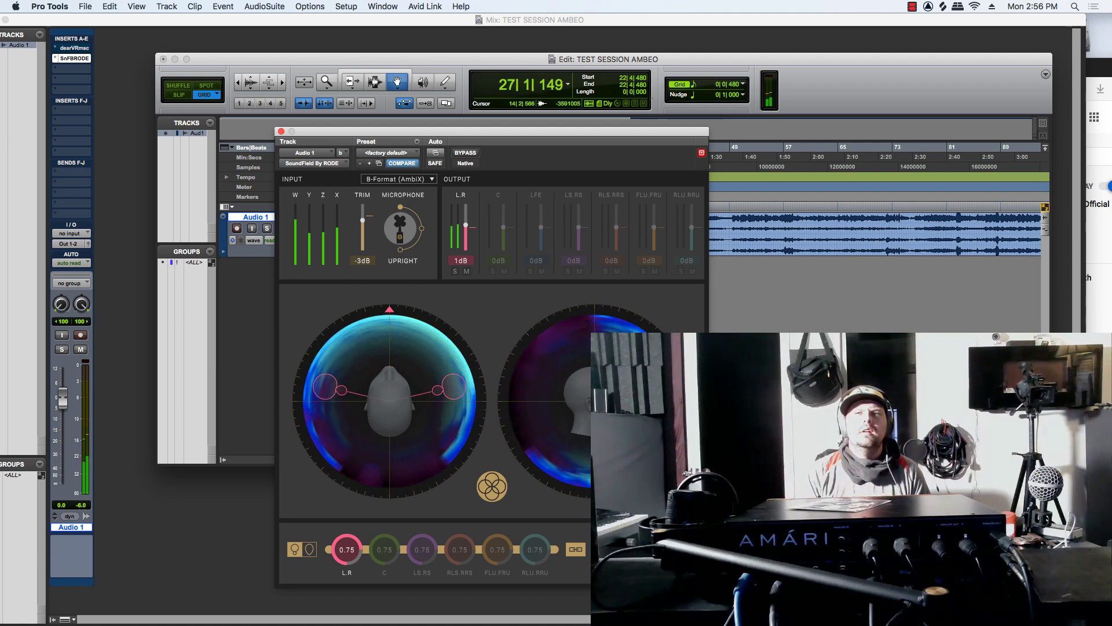
key(space)
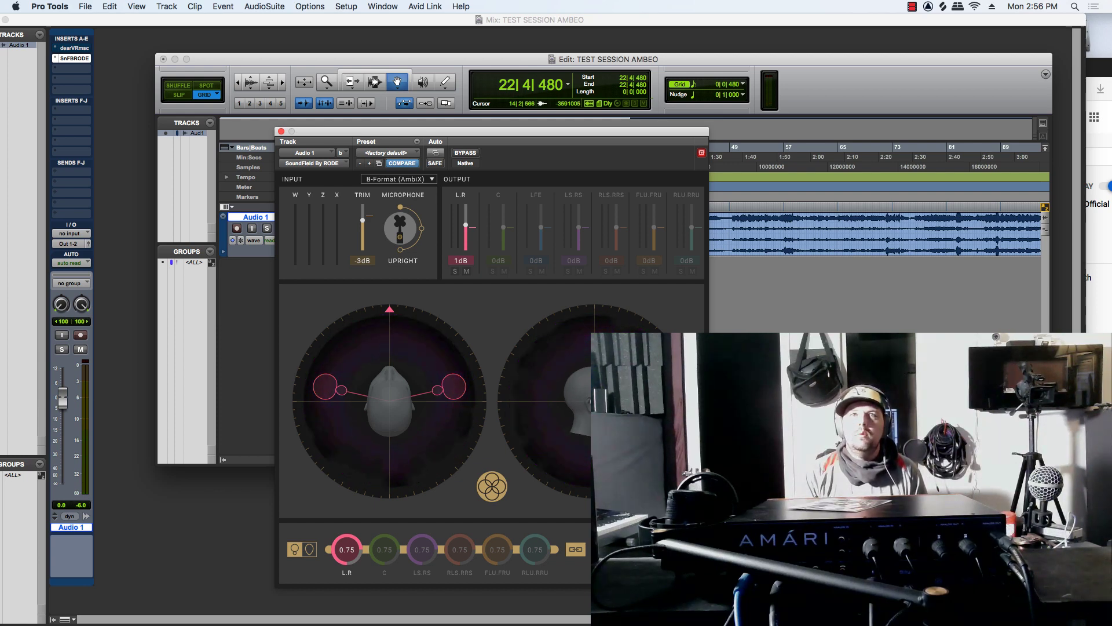
key(space)
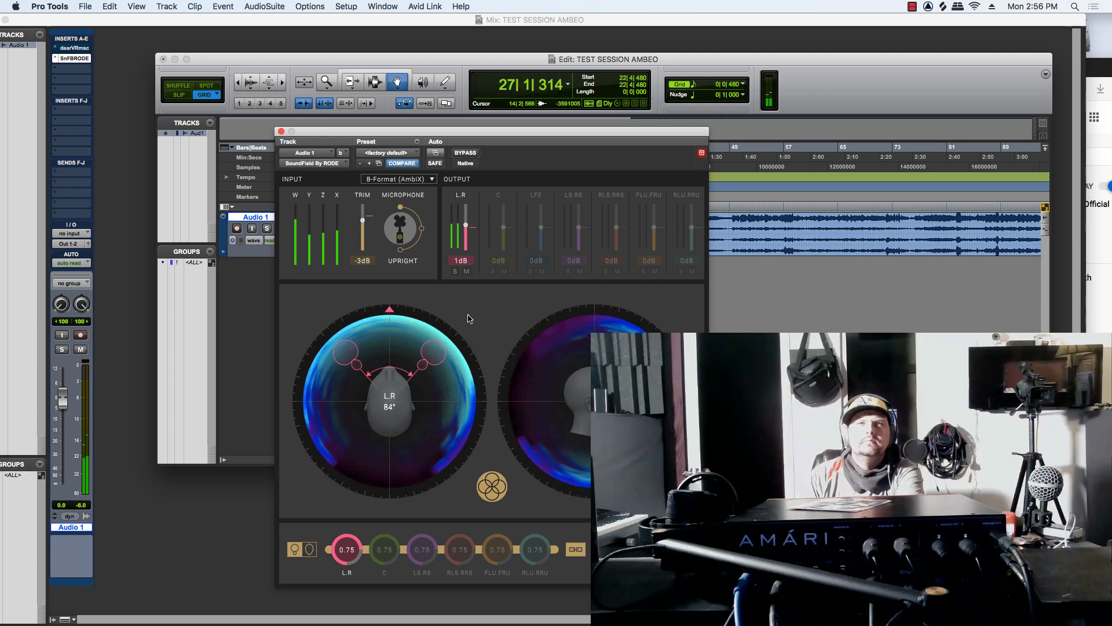
drag(476, 349, 487, 374)
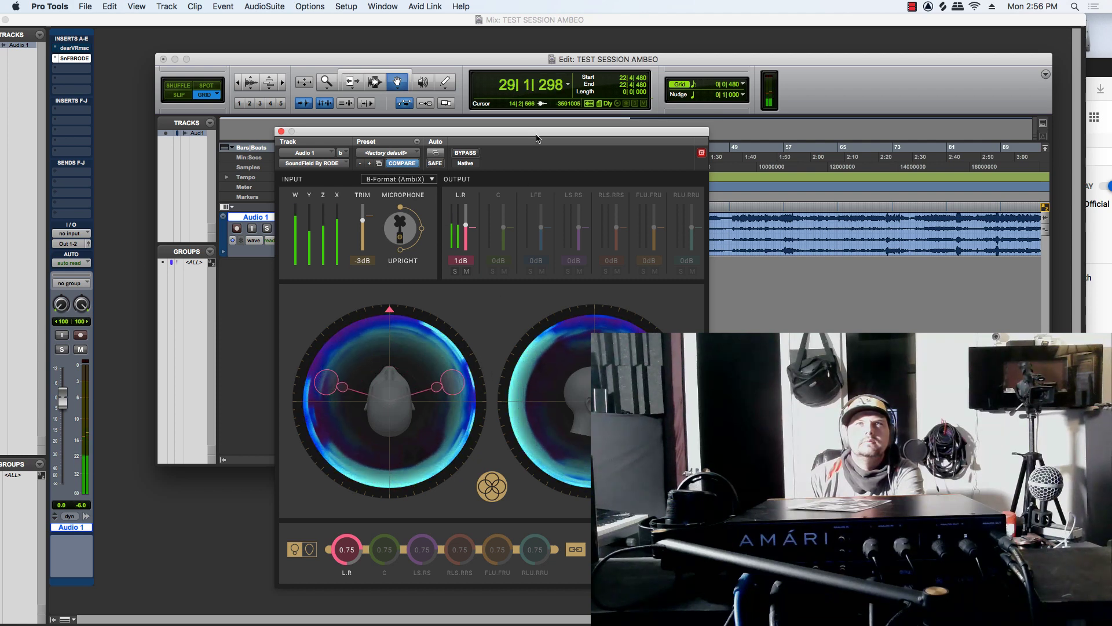
drag(537, 137, 436, 118)
mouse_move(582, 384)
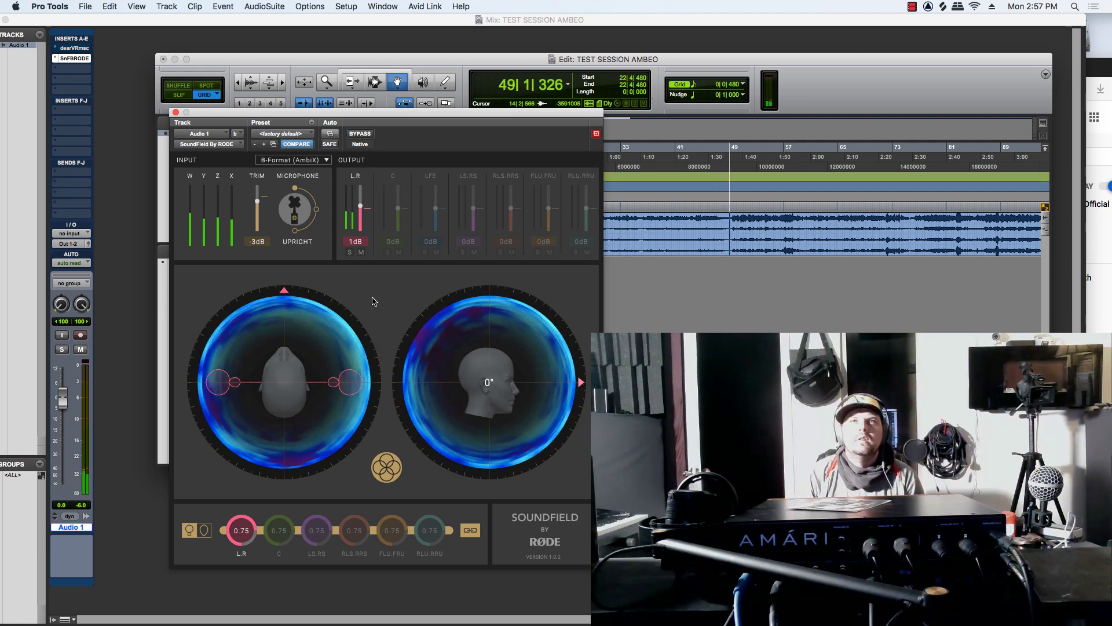
Step: Nudge SoundField input trim, narrow the L.R pair to 82°, and rotate the output about 69°
drag(257, 201, 258, 202)
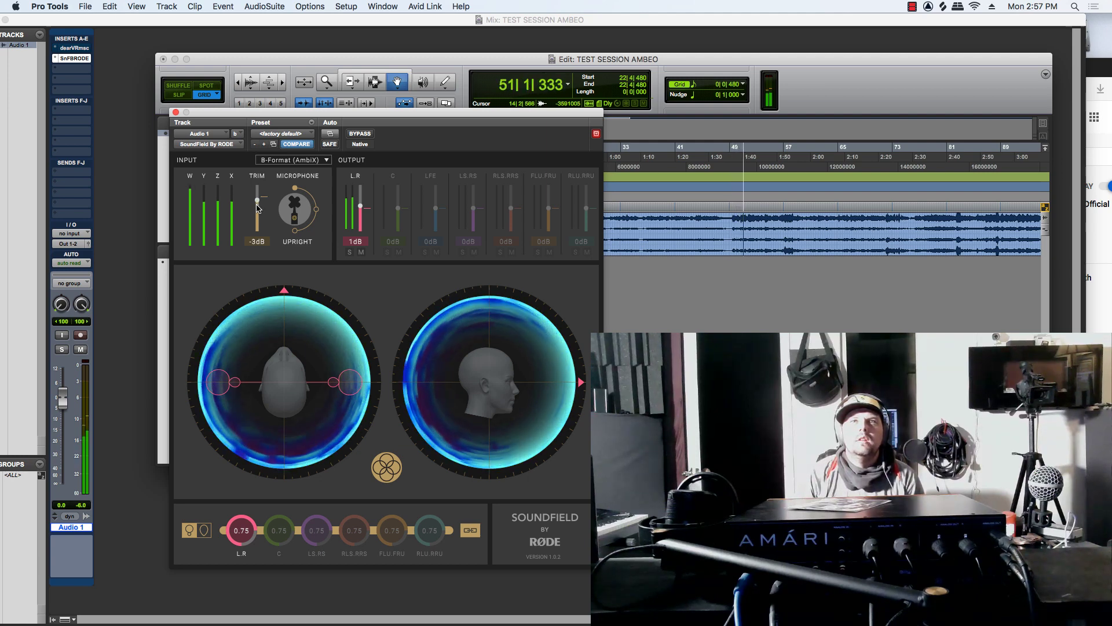
mouse_move(351, 377)
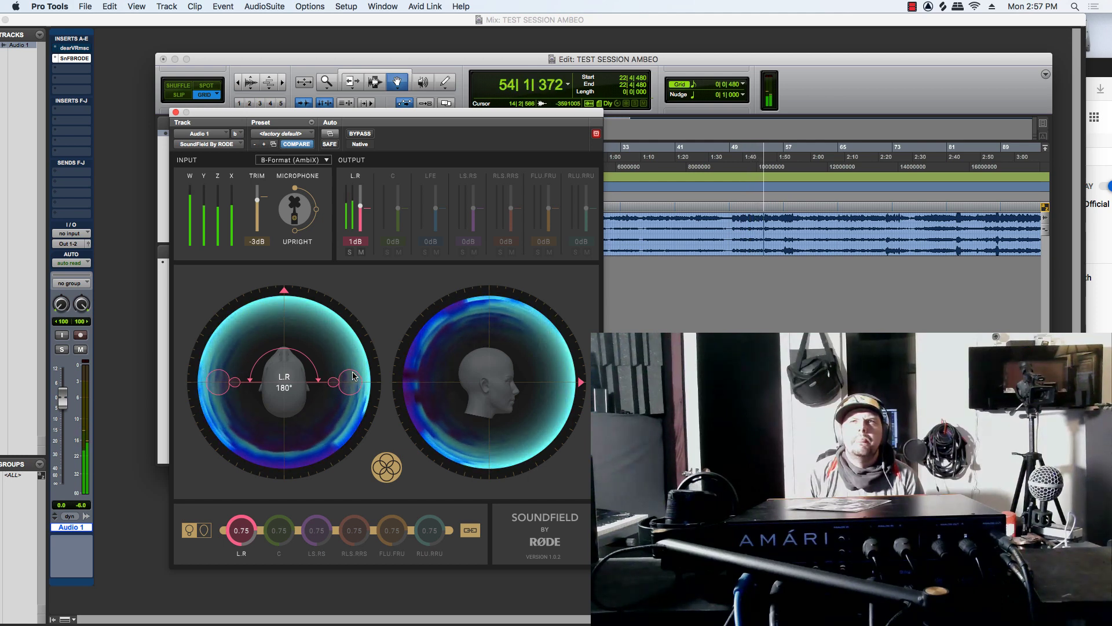
drag(353, 375, 348, 300)
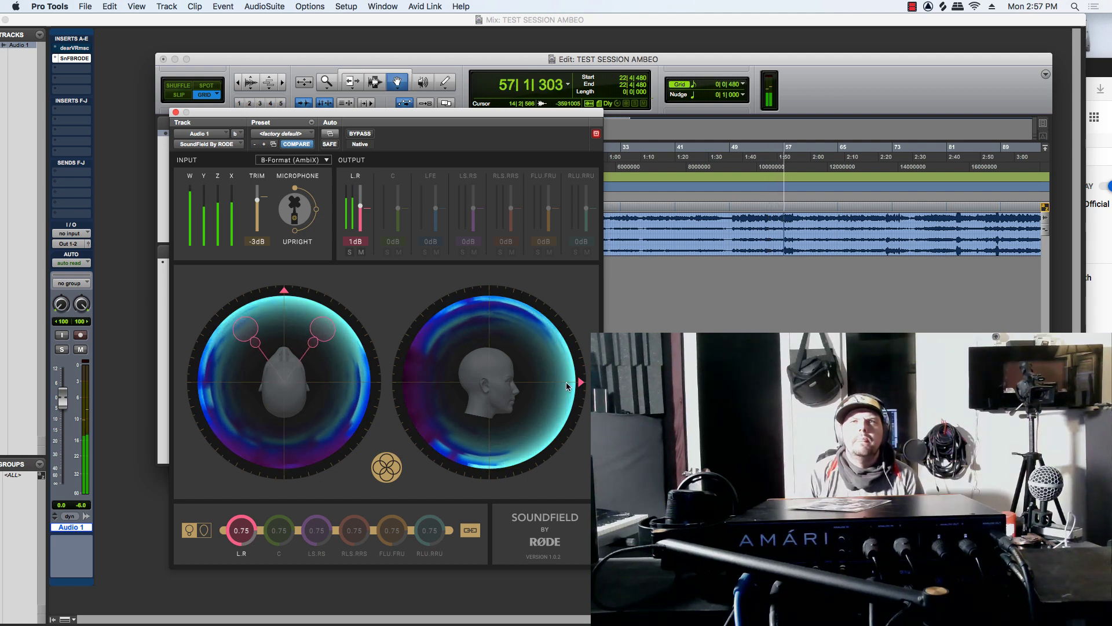
mouse_move(579, 382)
mouse_down()
mouse_move(553, 293)
mouse_move(533, 280)
mouse_up()
key(space)
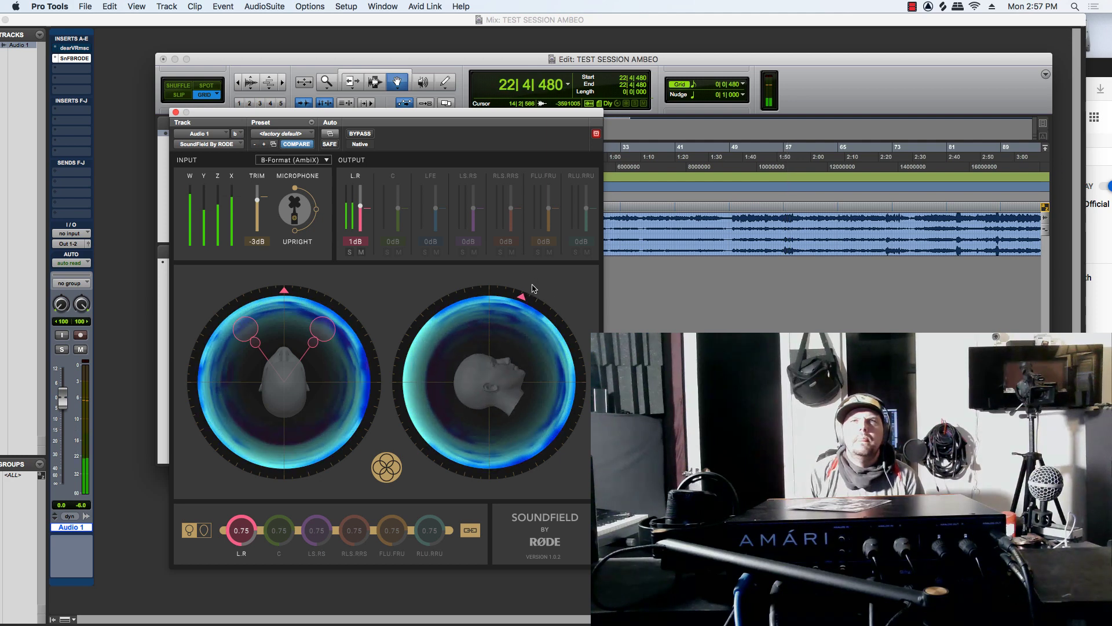
Step: Play from bar 61, rotate the output back to forward, and widen the L.R pair to 165°
click(813, 149)
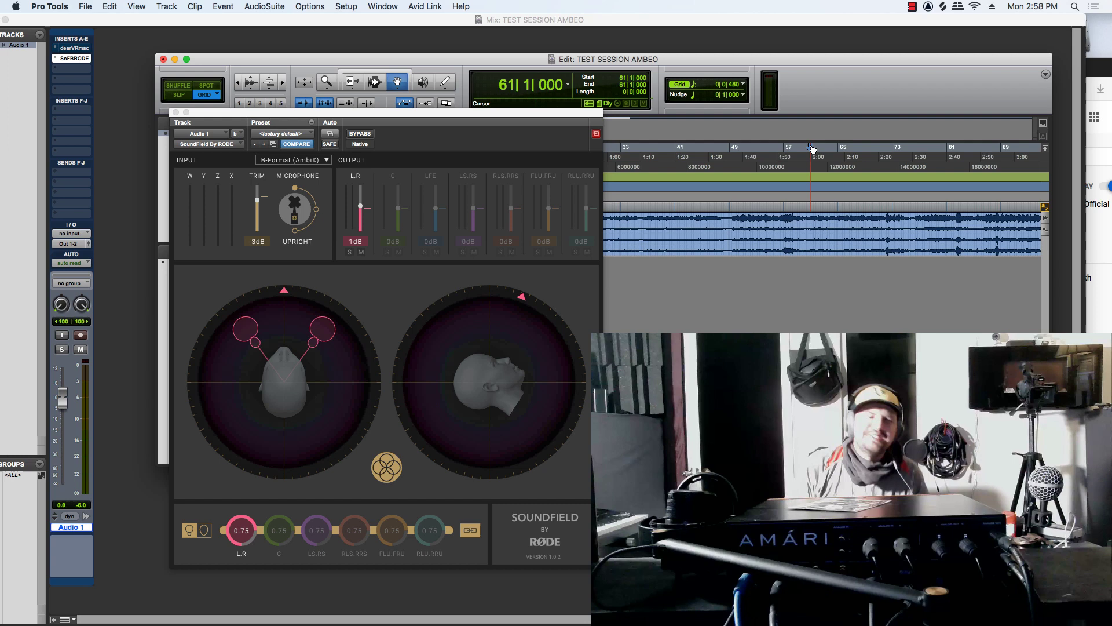
key(space)
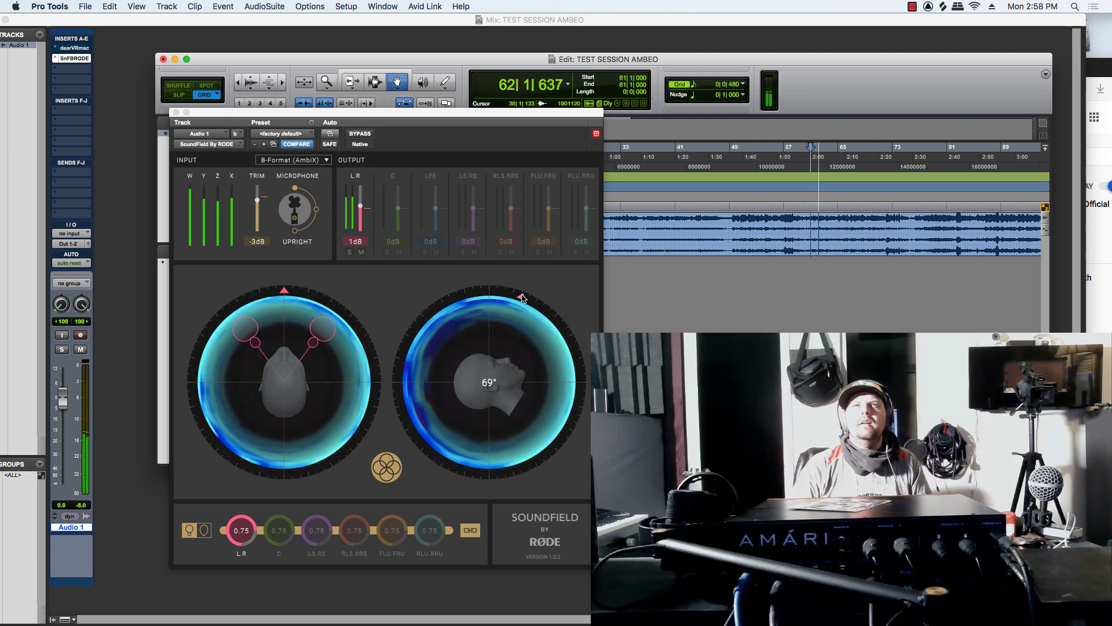
drag(526, 299, 561, 385)
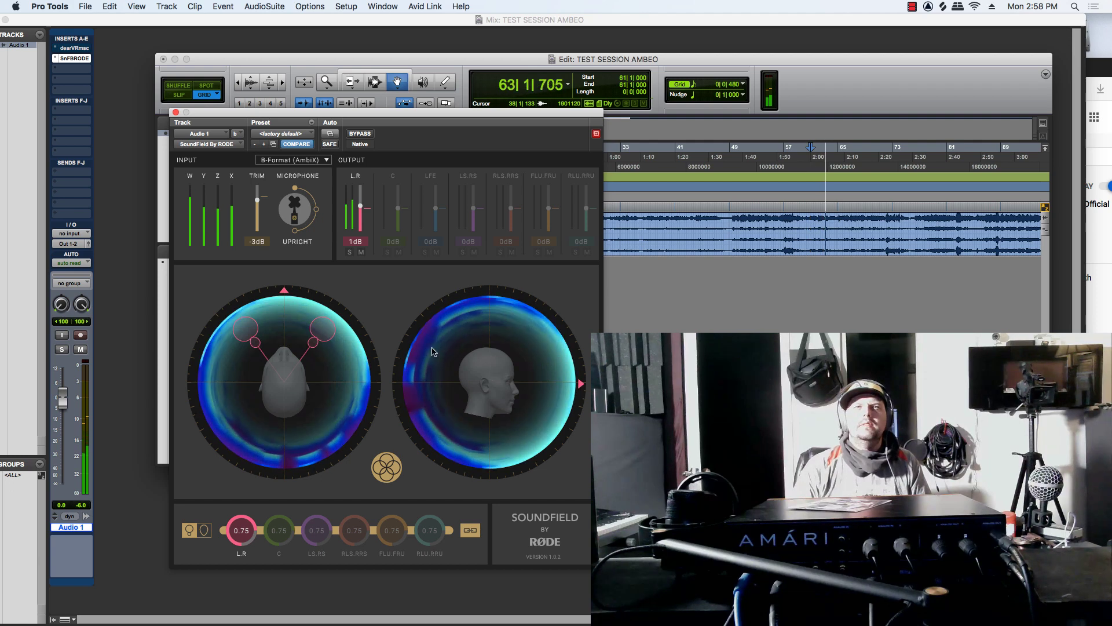
drag(313, 341, 350, 381)
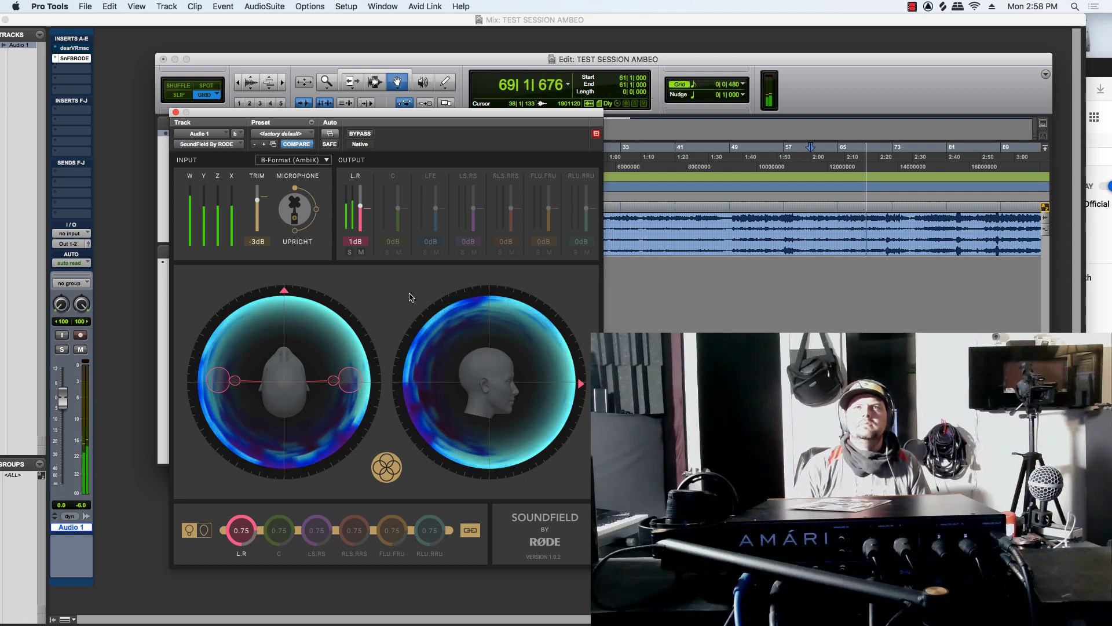
Step: Play from bar 76 while narrowing the SoundField L.R mic pair toward the front
click(916, 147)
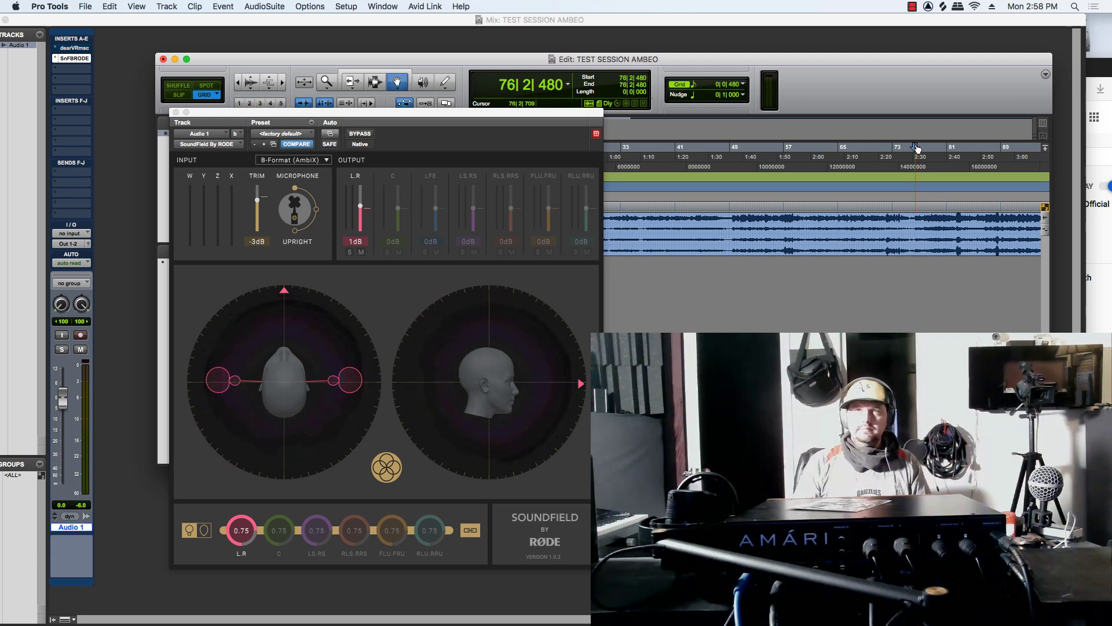
key(space)
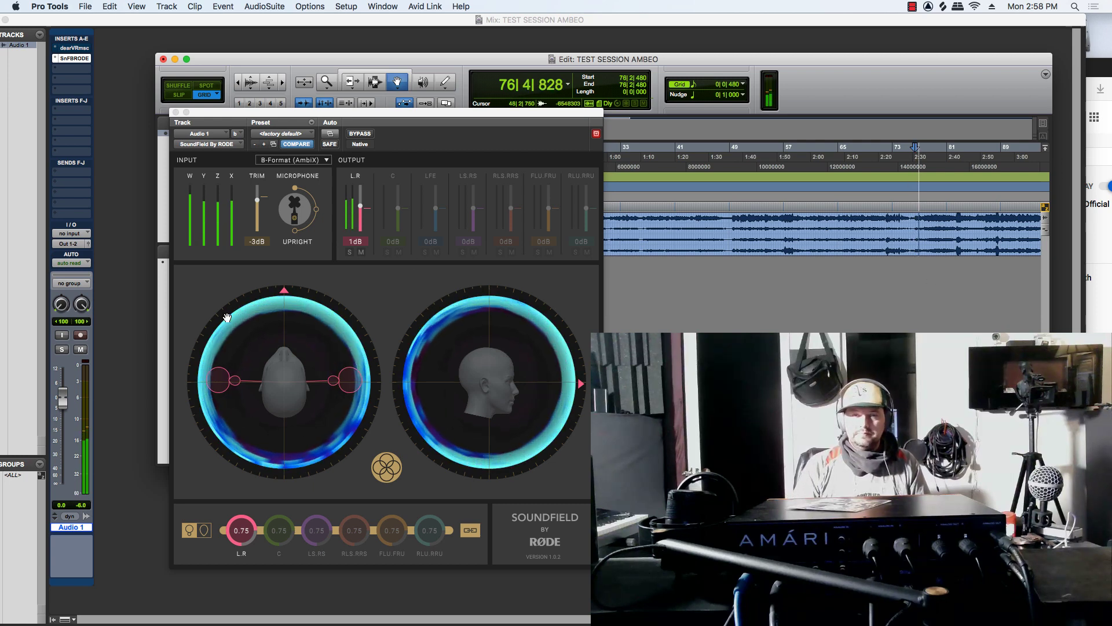
click(342, 385)
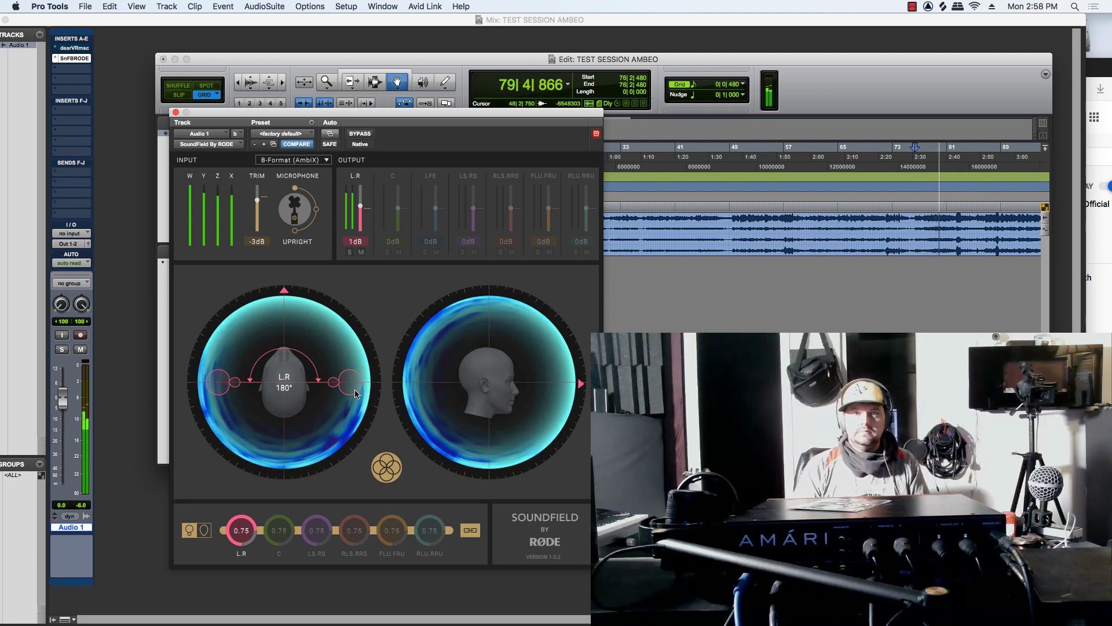
drag(355, 394, 352, 326)
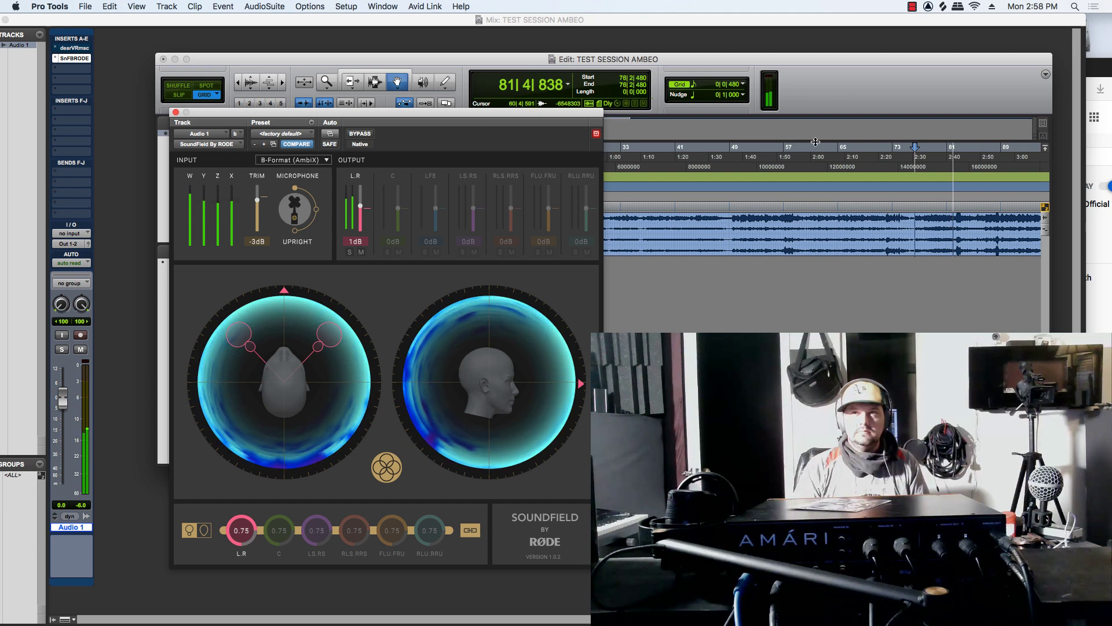
key(space)
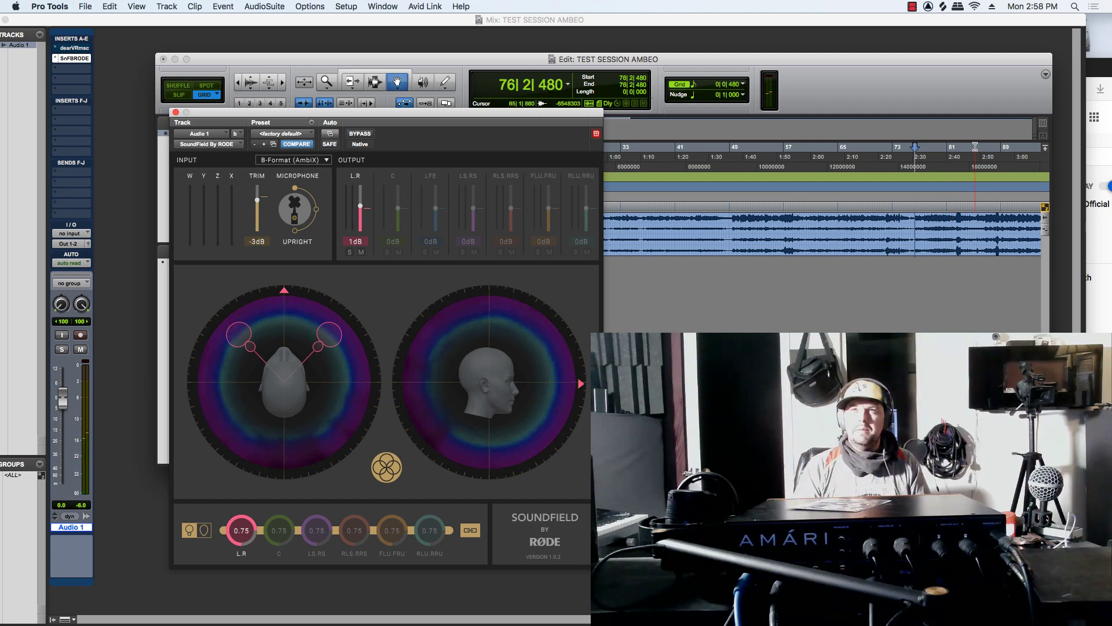
Step: From bar 90, narrow the L.R pair to 33°, widen it again, then rotate it to the rear
click(1015, 146)
key(space)
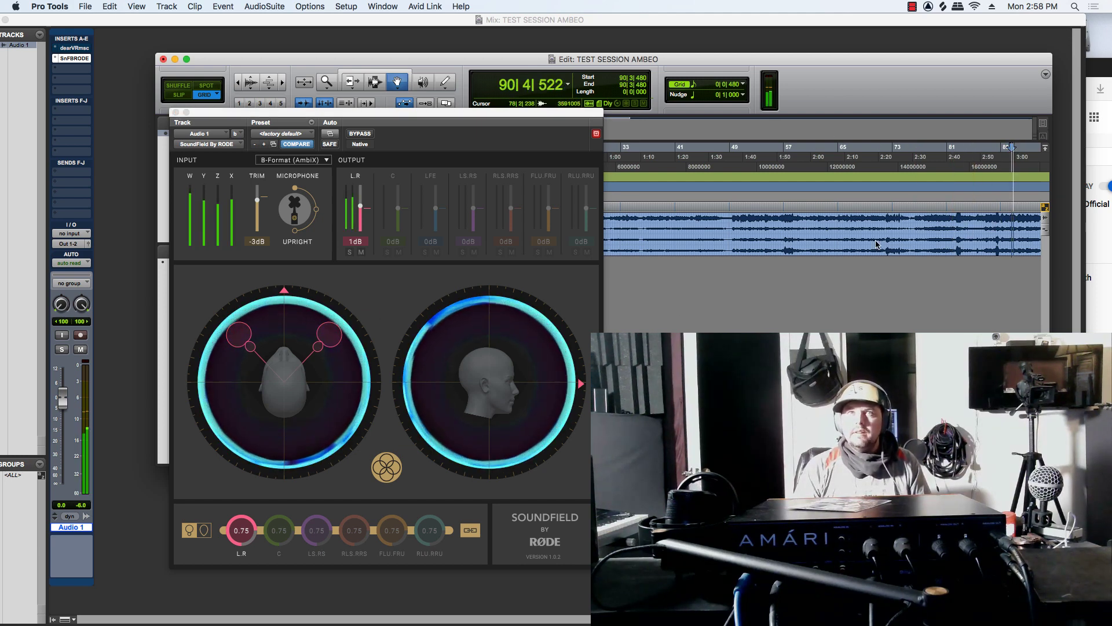
drag(329, 335, 302, 320)
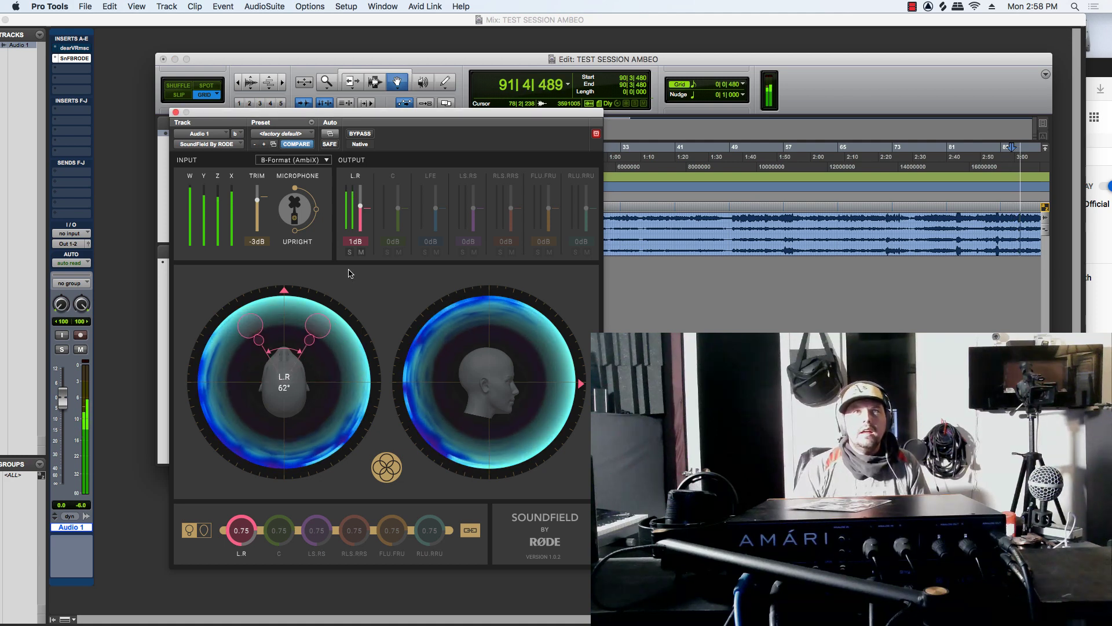
click(284, 292)
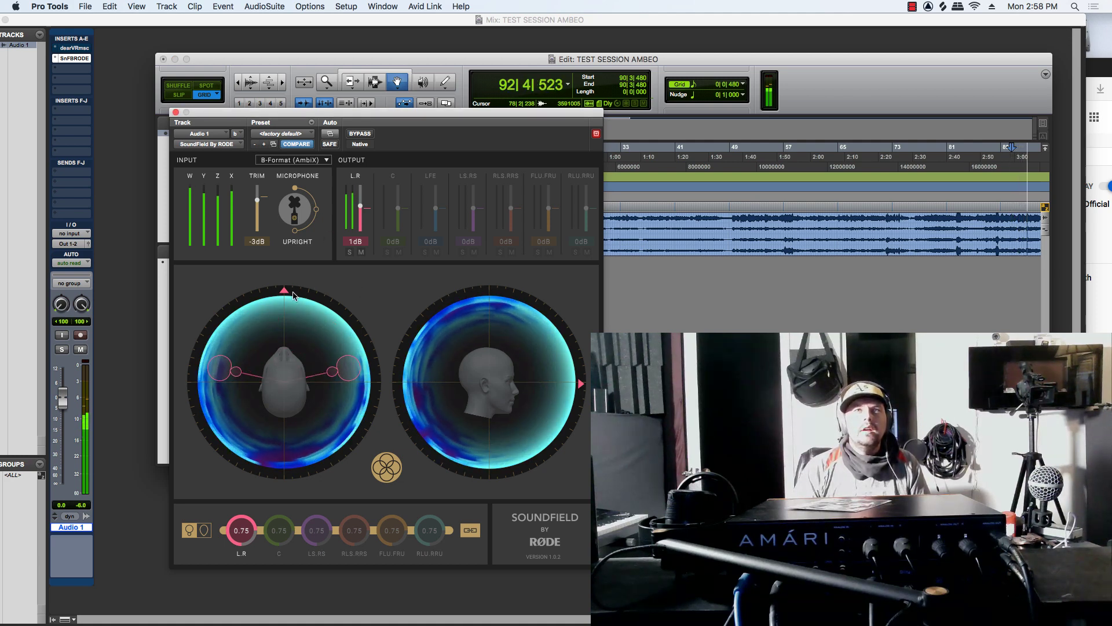
drag(284, 292, 283, 458)
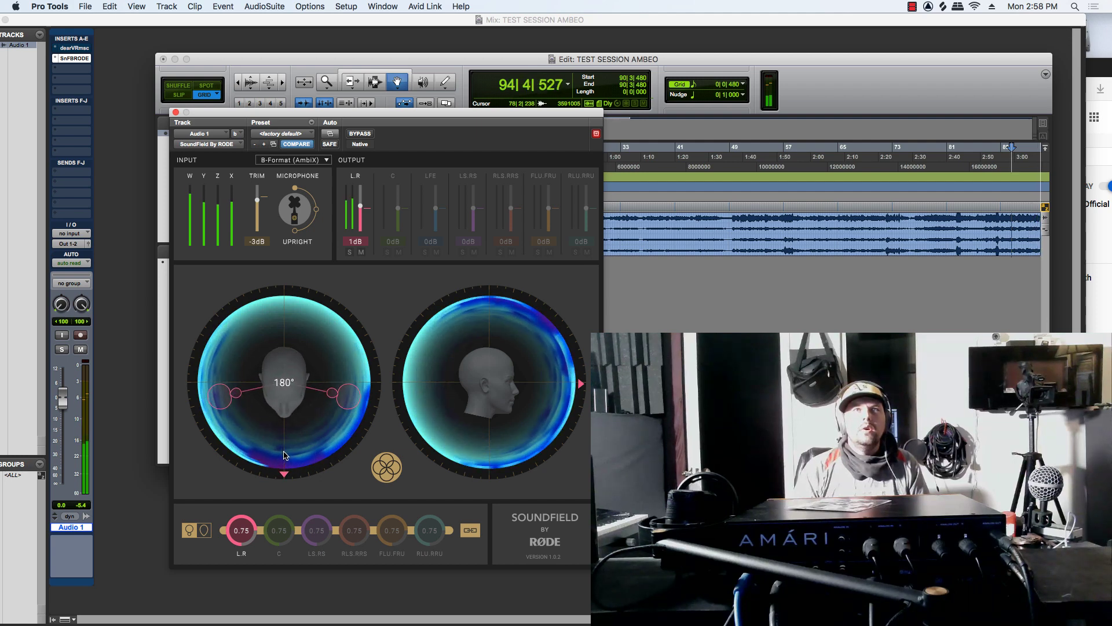
Step: Rotate the output head to 74° and back, return the mic pair to the front, and stop
click(580, 384)
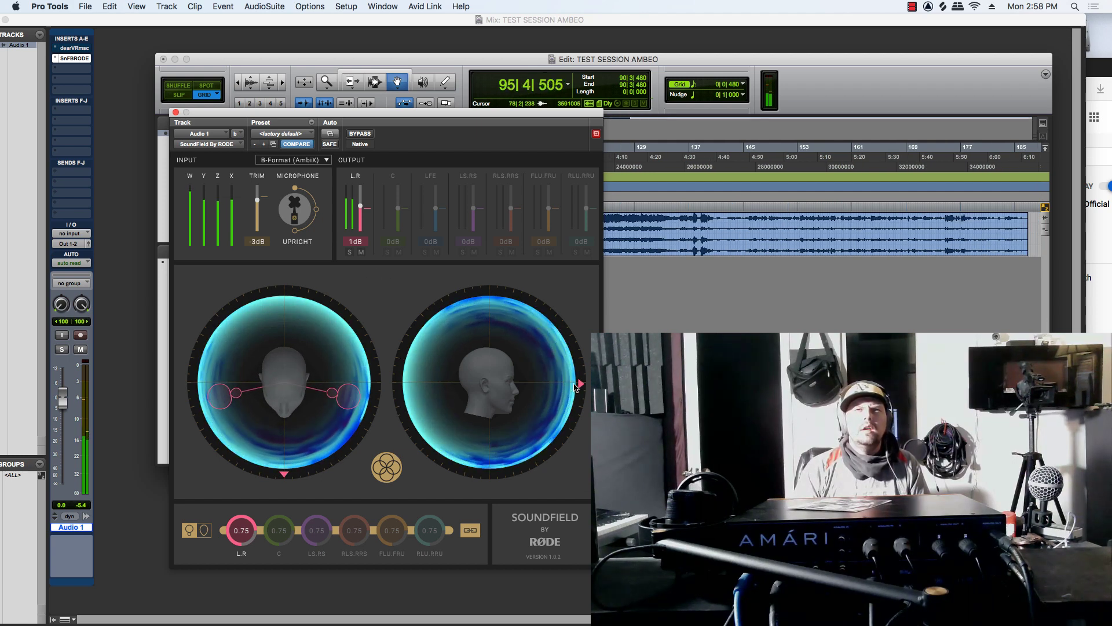
drag(580, 384, 533, 236)
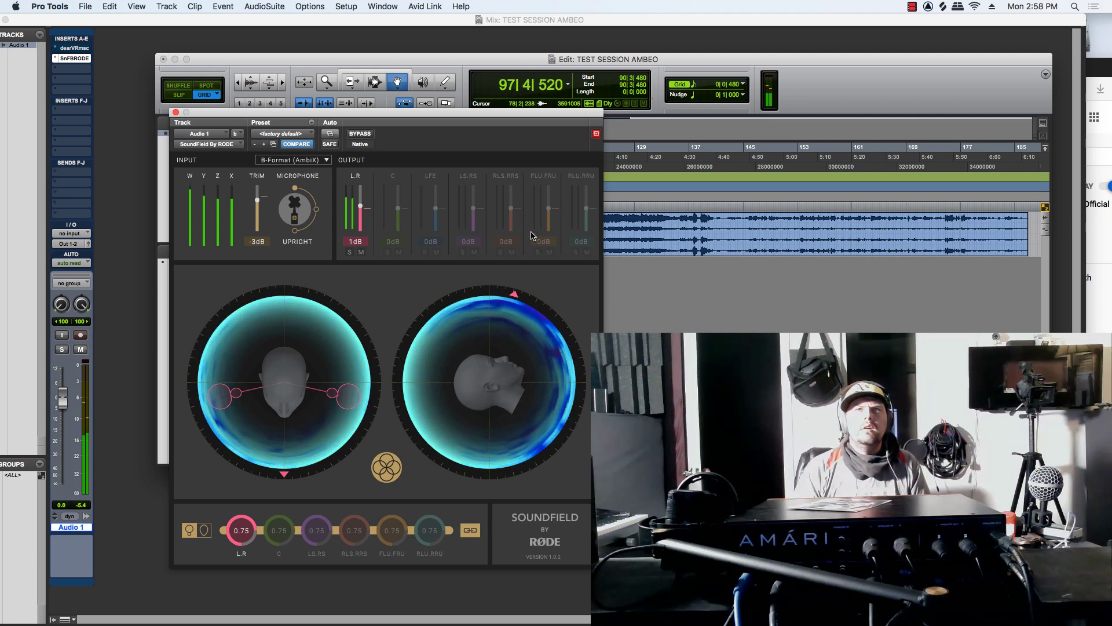
mouse_move(349, 335)
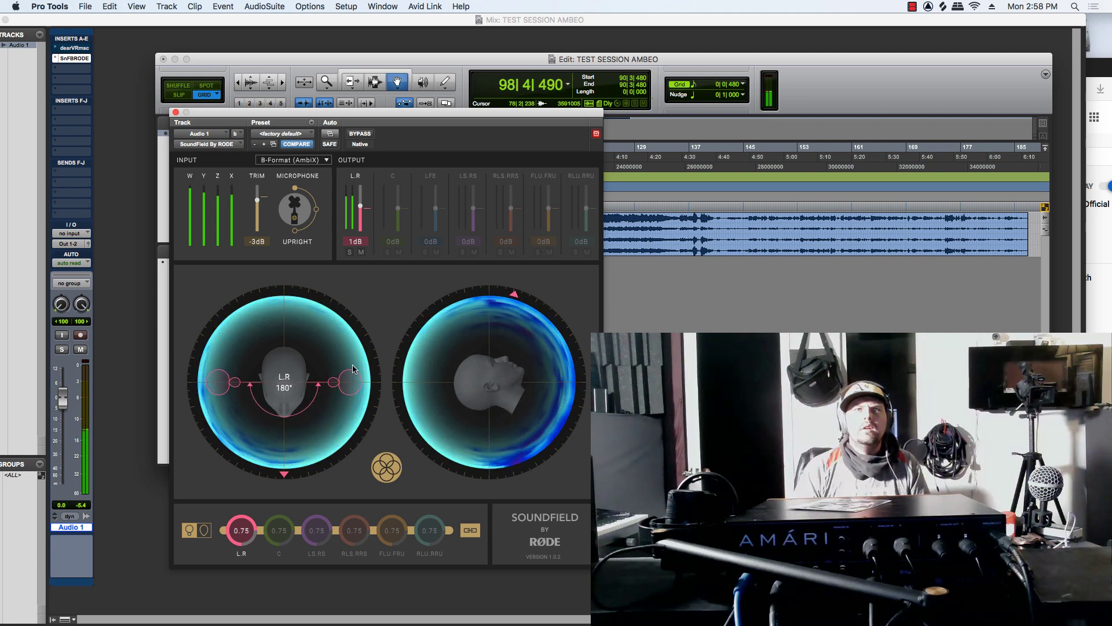
mouse_move(284, 455)
mouse_down()
mouse_move(325, 442)
mouse_move(343, 400)
mouse_move(321, 356)
mouse_move(283, 339)
mouse_up()
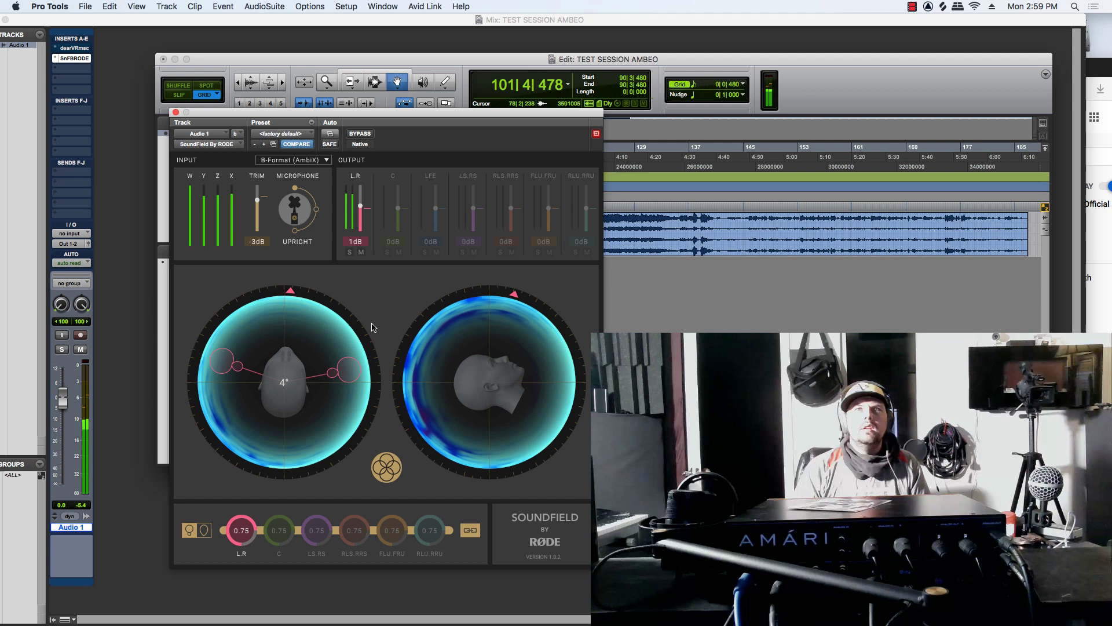
mouse_move(515, 298)
mouse_move(516, 299)
mouse_down()
mouse_move(551, 321)
mouse_move(584, 371)
mouse_up()
key(space)
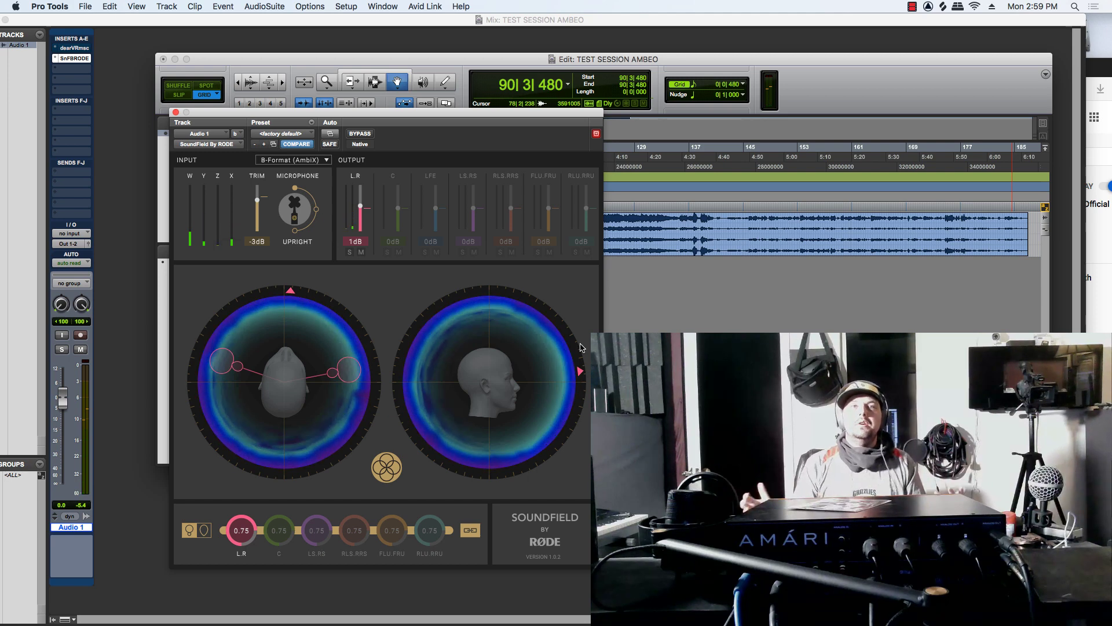
Step: Close the SoundField window and bypass the SnFBRODE insert on Audio 1
click(175, 113)
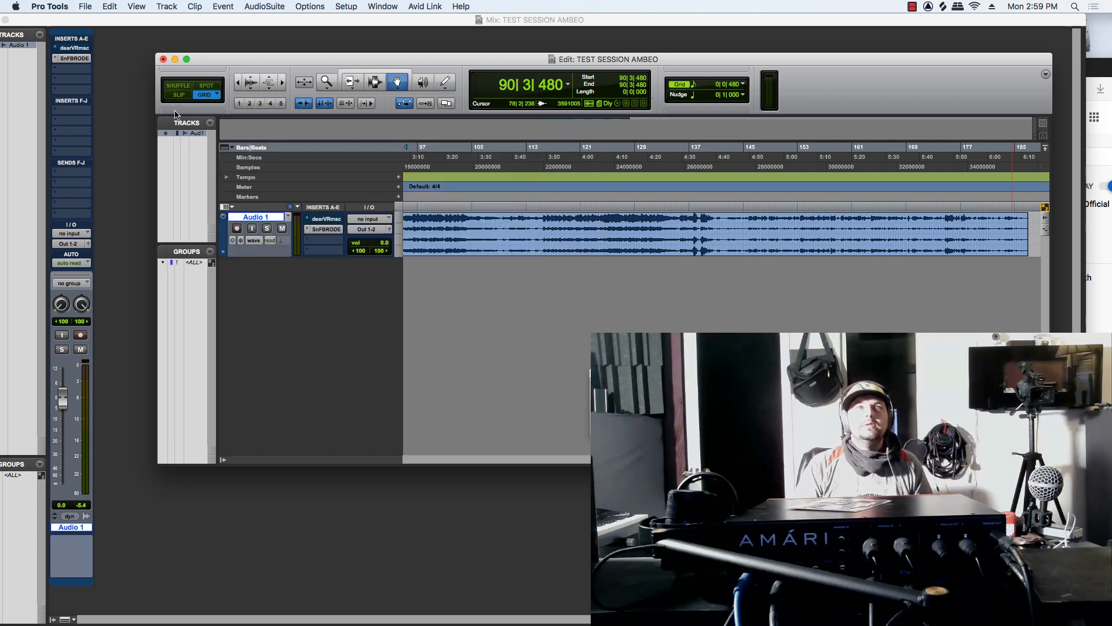
right_click(78, 58)
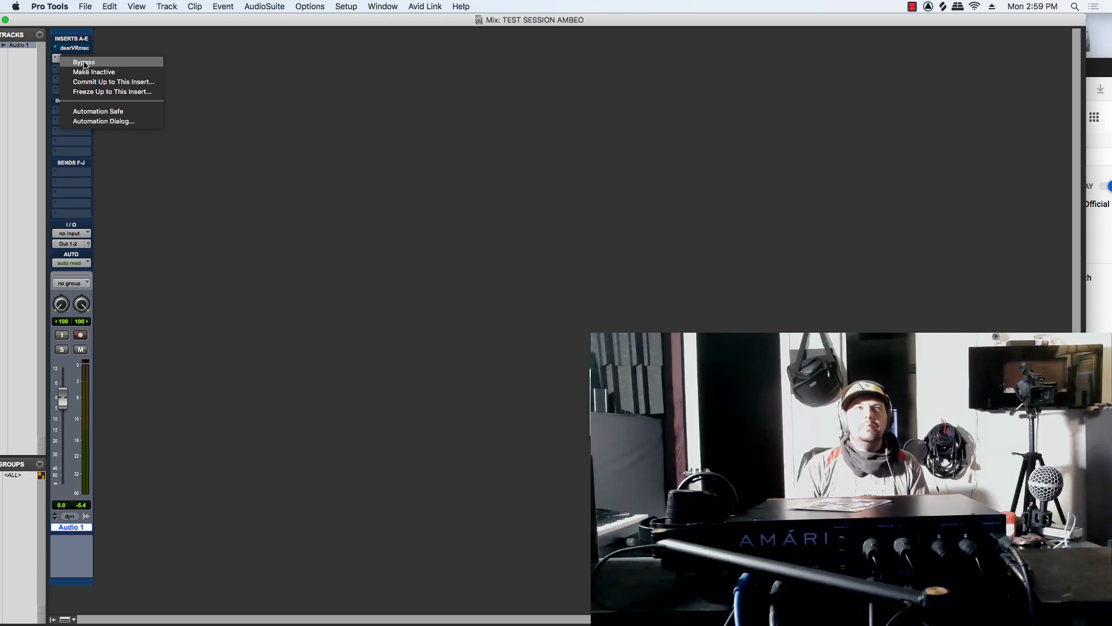
click(84, 62)
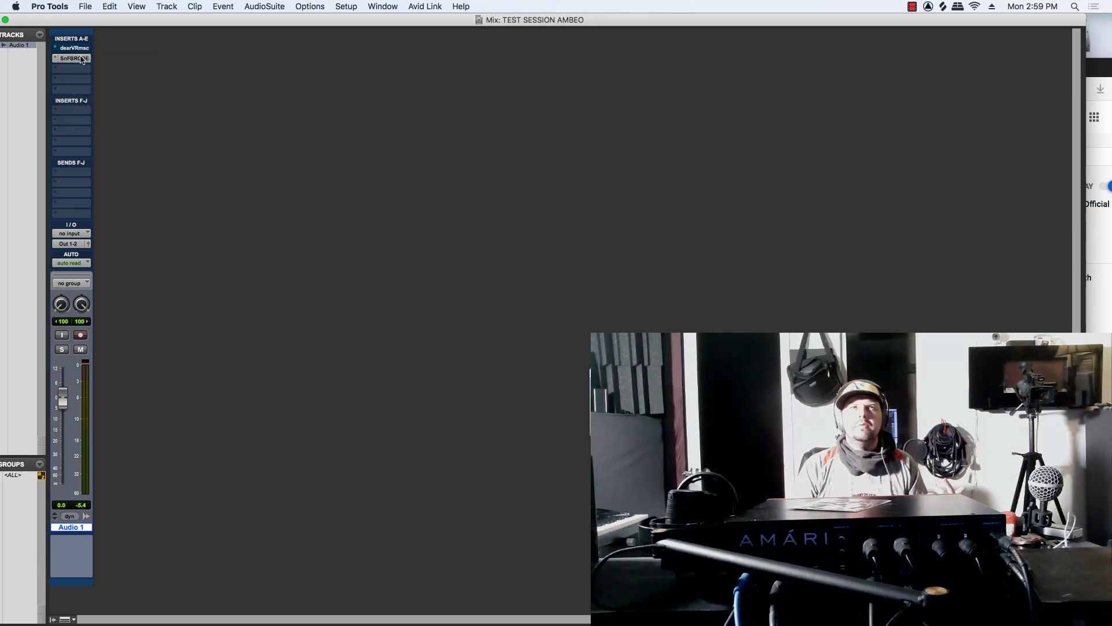
right_click(79, 51)
click(89, 54)
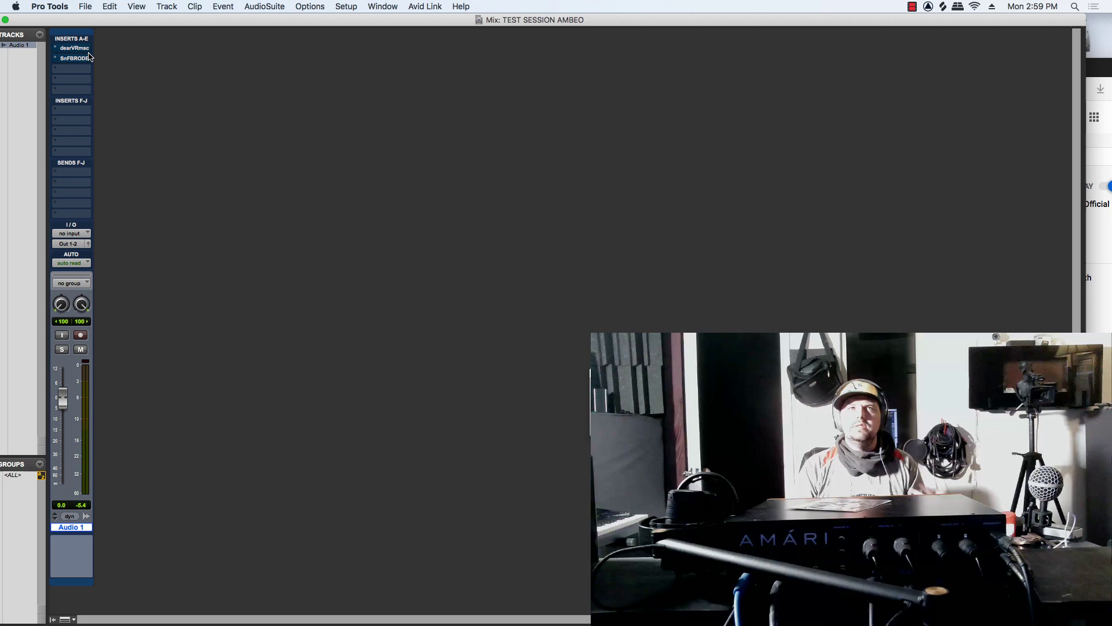
Step: Open dearVR MUSIC on Audio 1 and switch its Virtual Acoustics preset from Church to Large Room
click(82, 52)
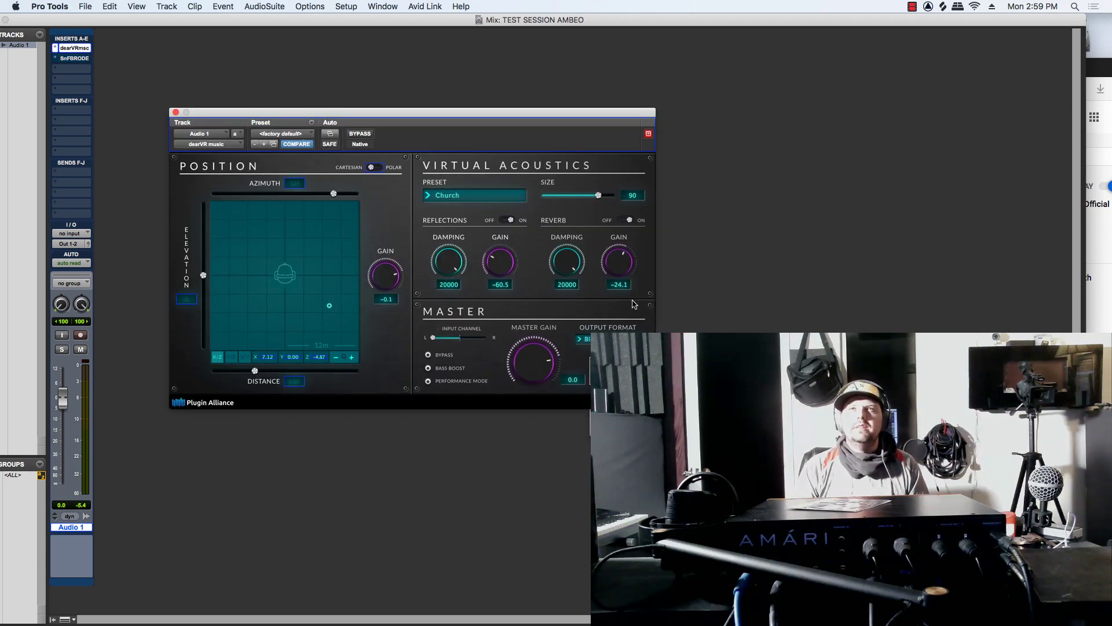
click(502, 200)
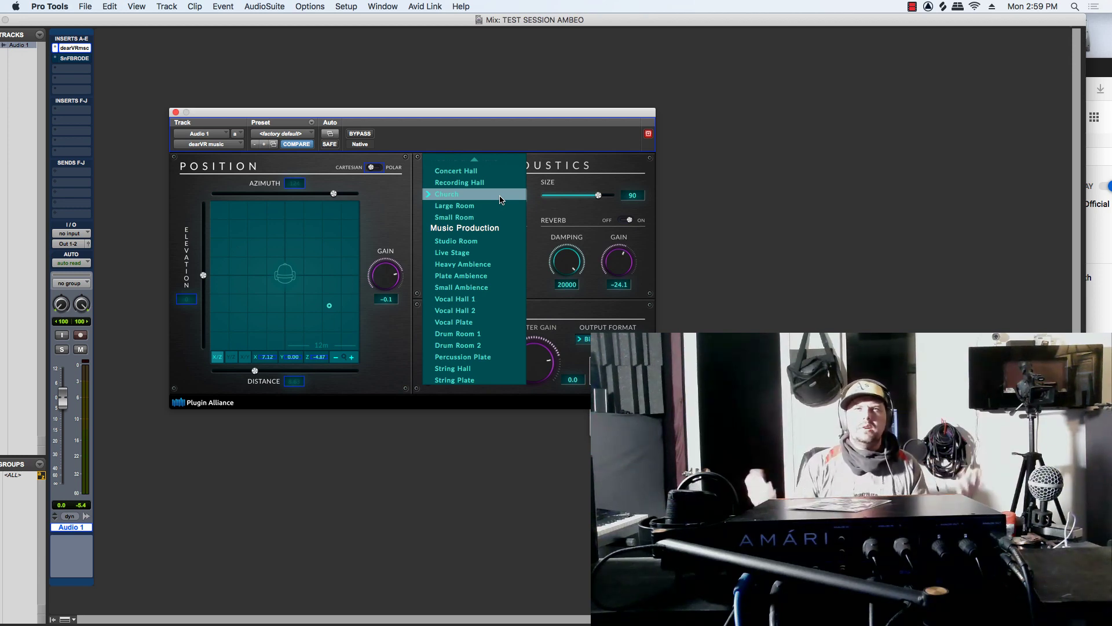
scroll(497, 195, up, 2)
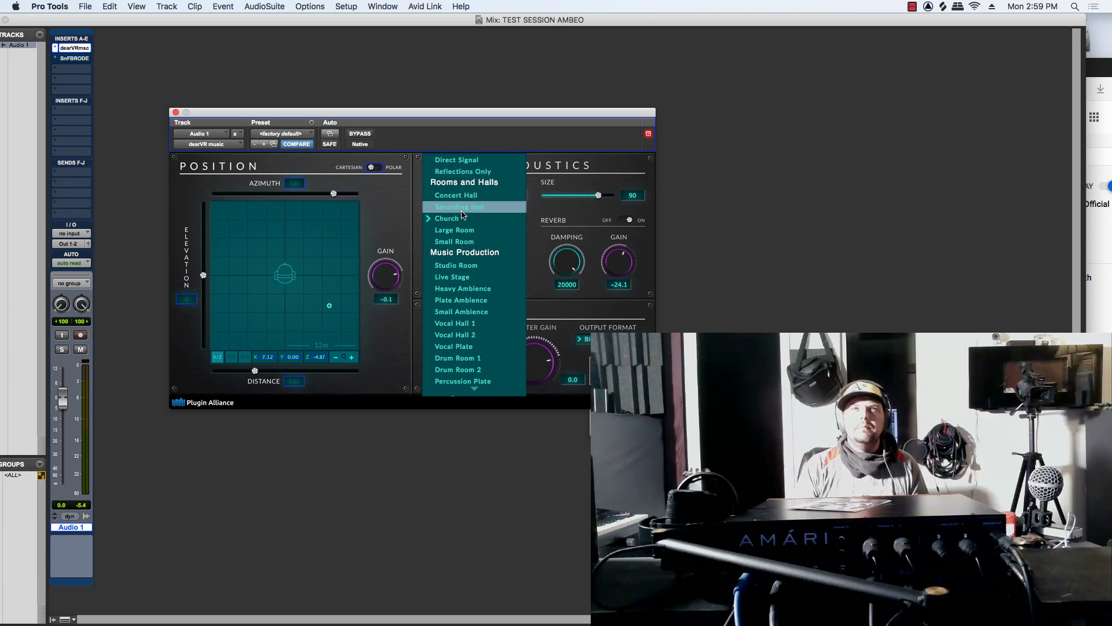
click(465, 231)
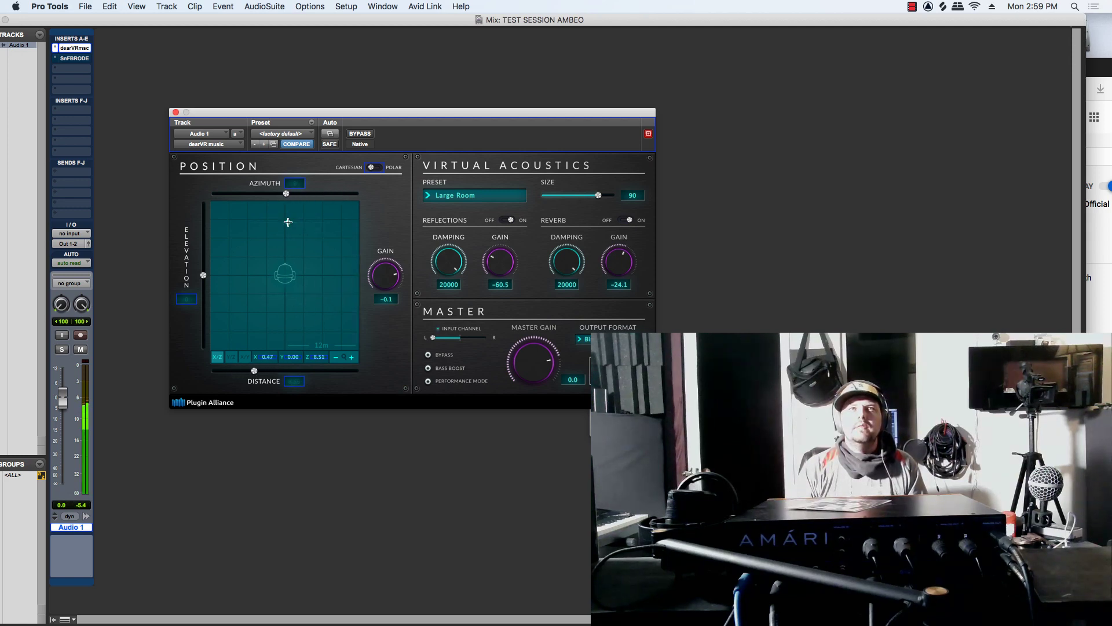
Step: Lower dearVR master gain and place the source front-left at X -6.42, Z 3.27
drag(290, 224, 300, 256)
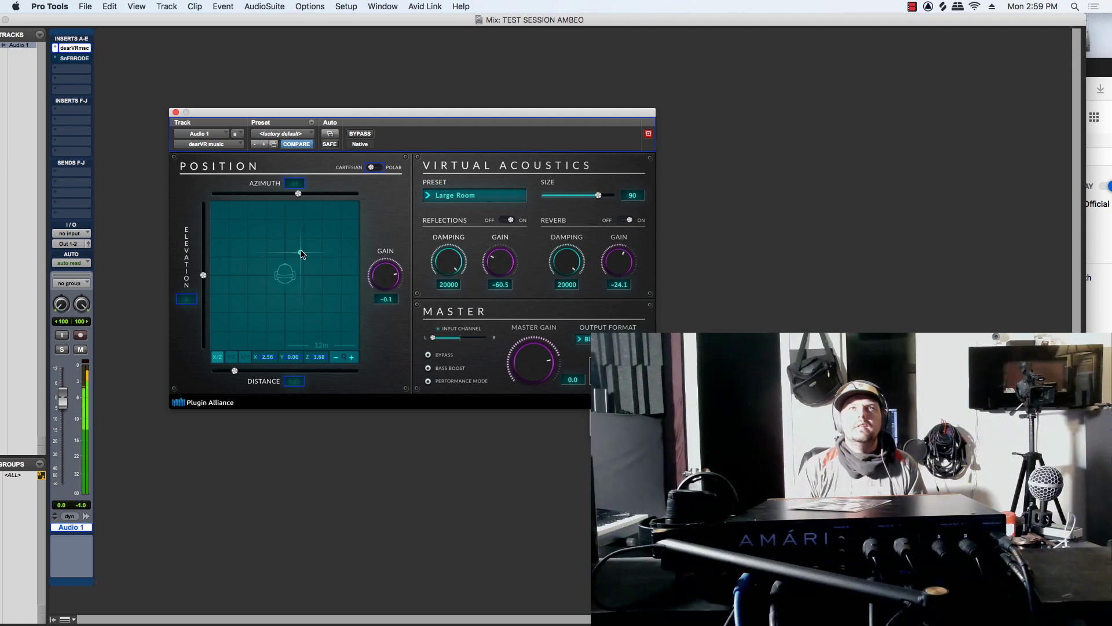
drag(543, 354, 539, 384)
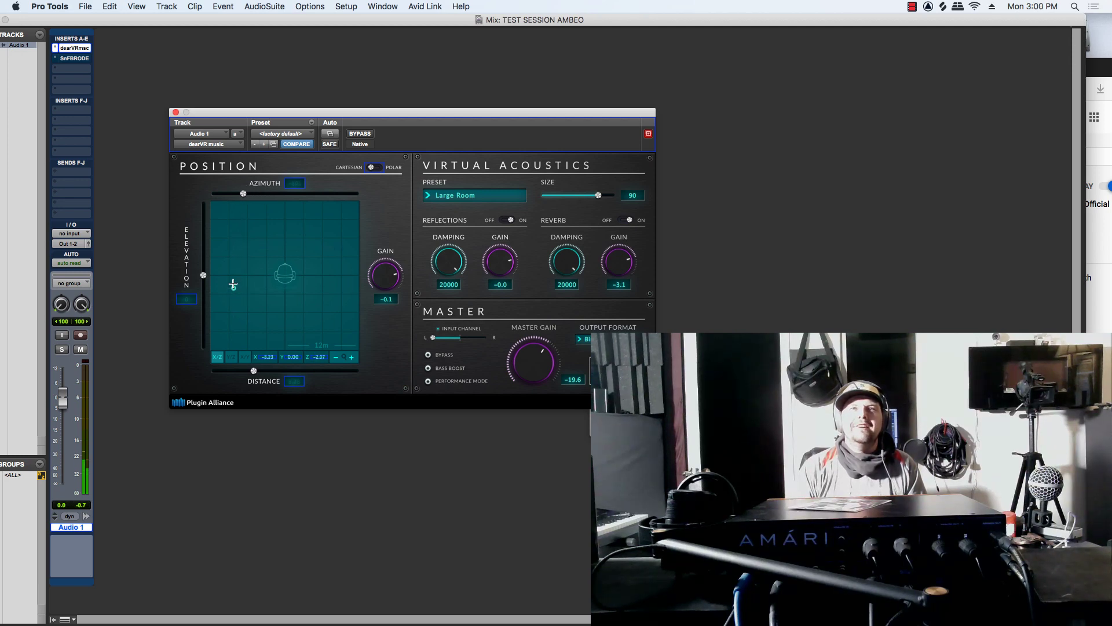
drag(237, 289, 270, 301)
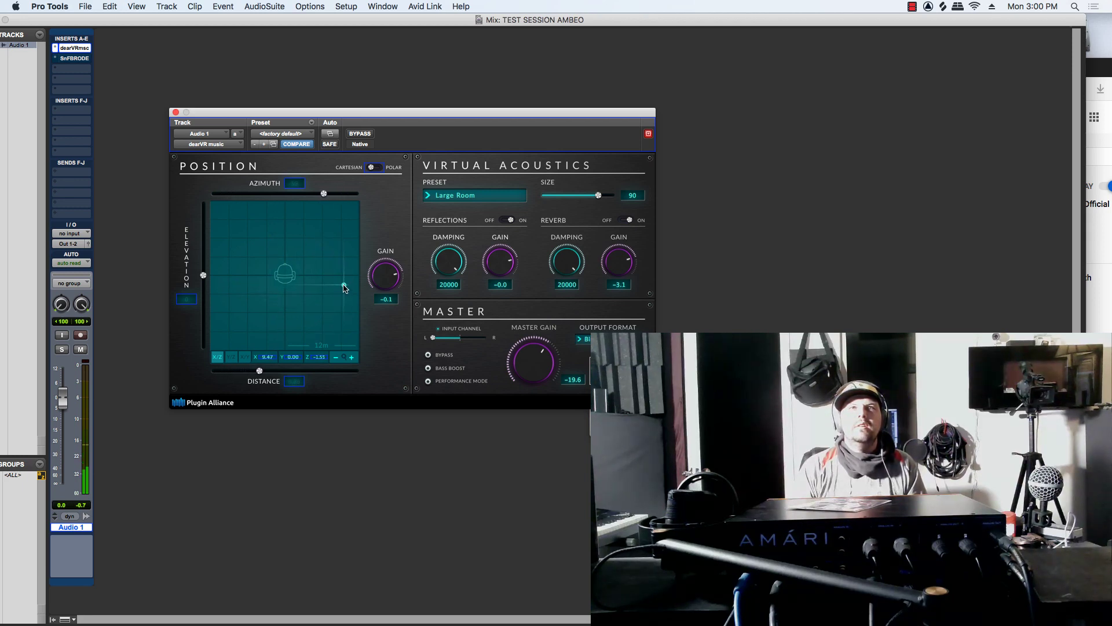
drag(334, 300, 296, 316)
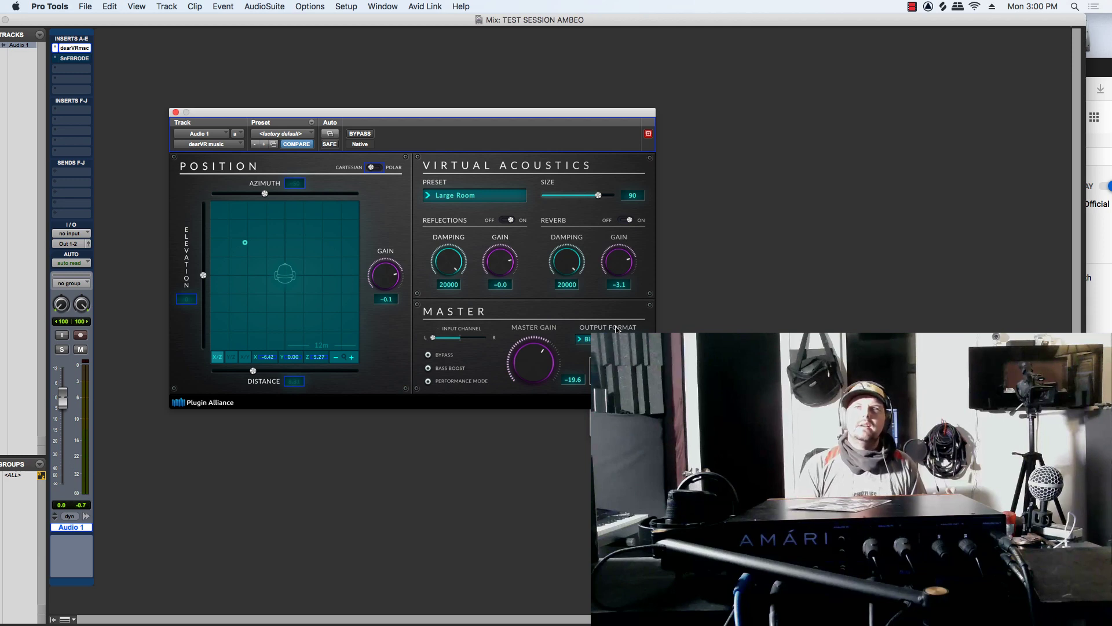
Step: Move the Mix window aside and raise the Edit window to show its timeline
click(1035, 30)
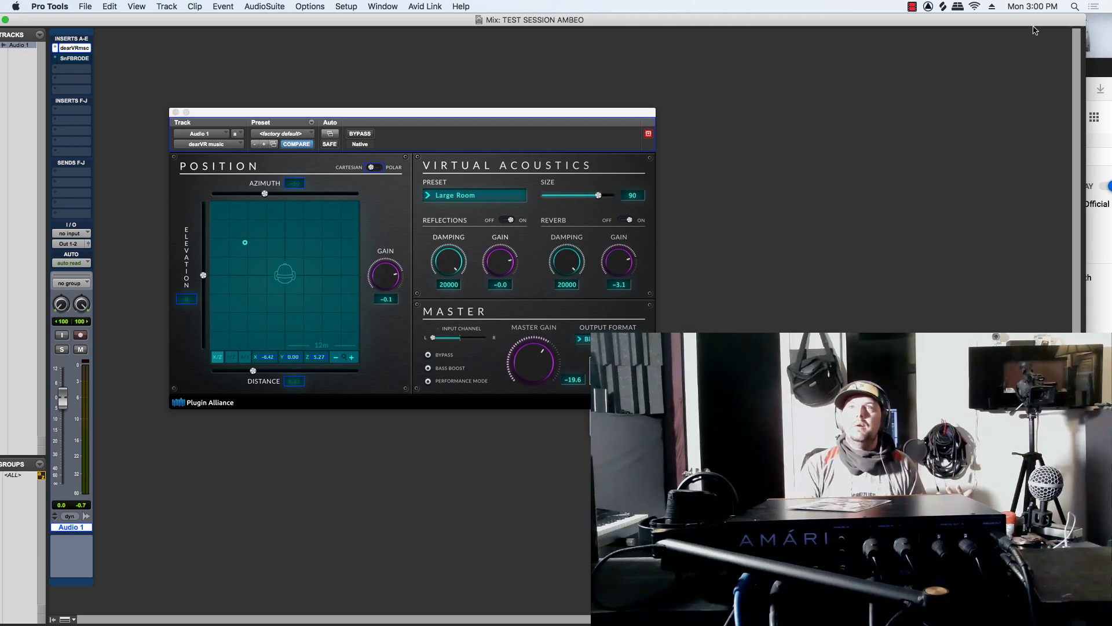
drag(1035, 30, 1060, 106)
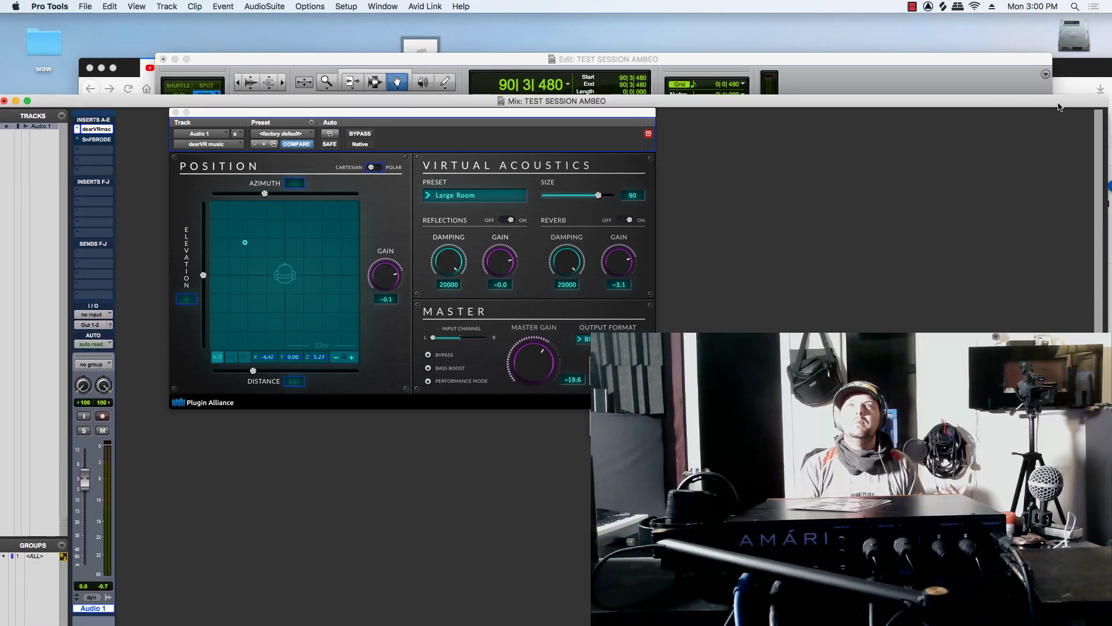
drag(963, 63, 962, 15)
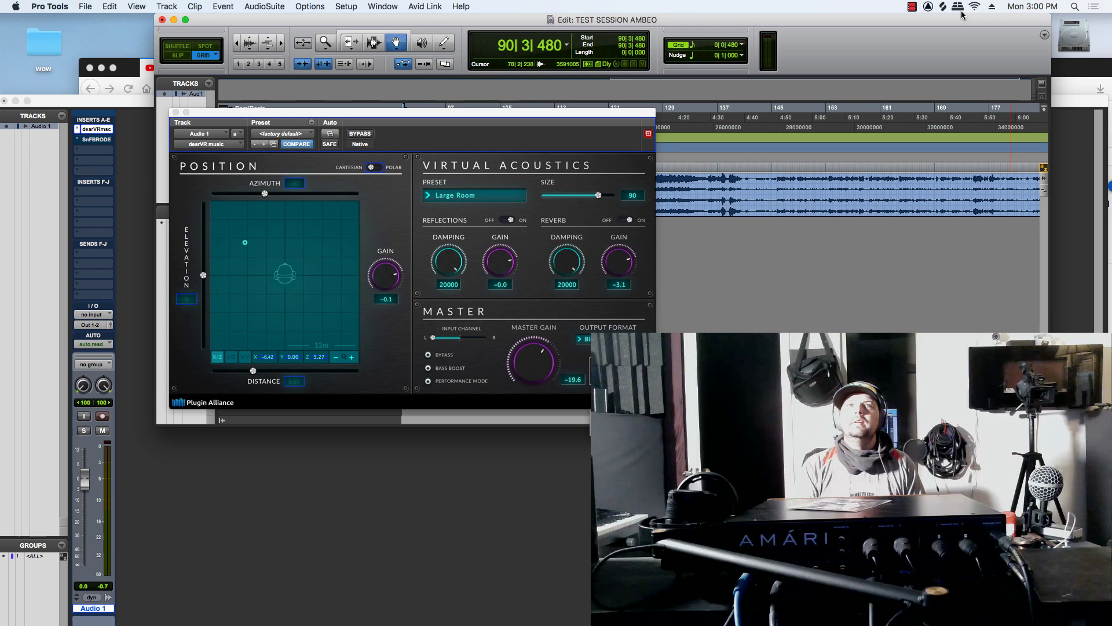
Step: Audition the track from bar 145 and then from bar 160
click(774, 110)
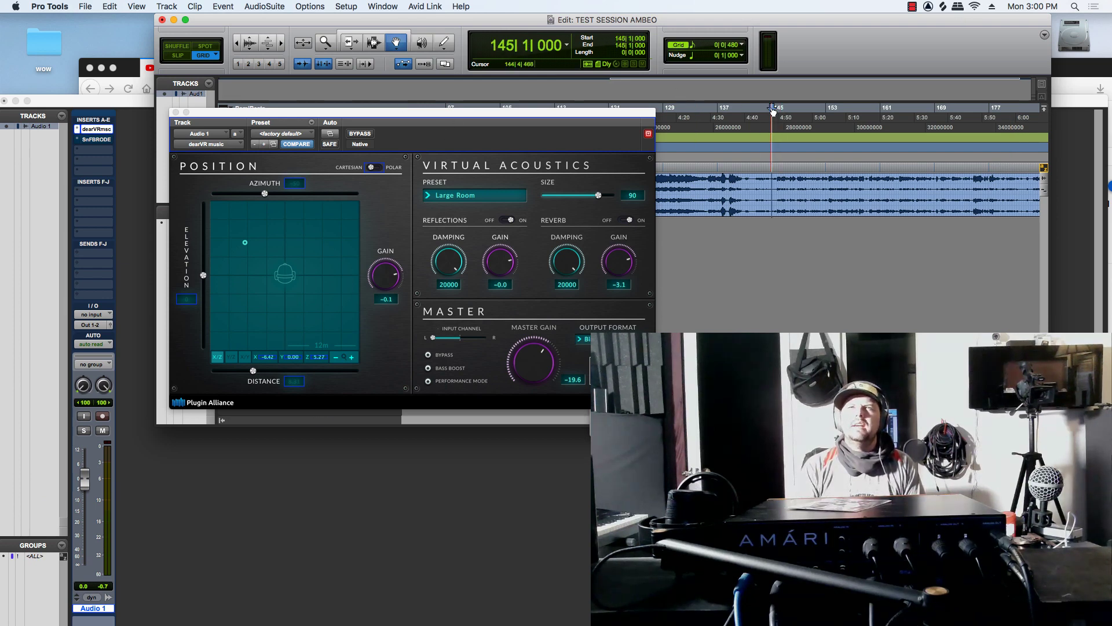
key(space)
click(878, 113)
key(space)
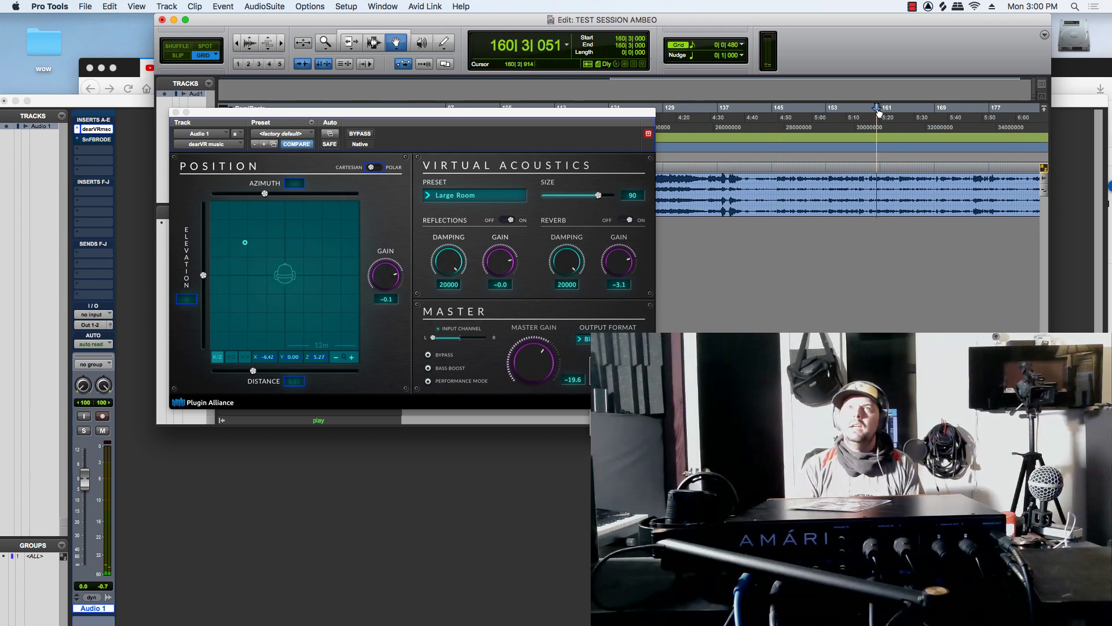
key(space)
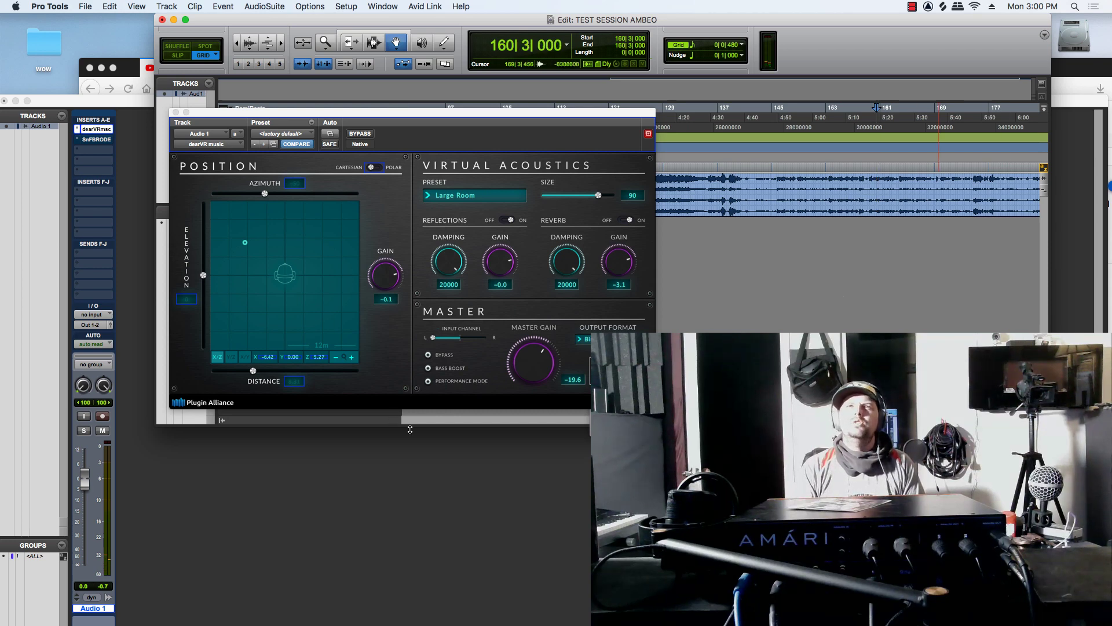
scroll(408, 425, left, 5)
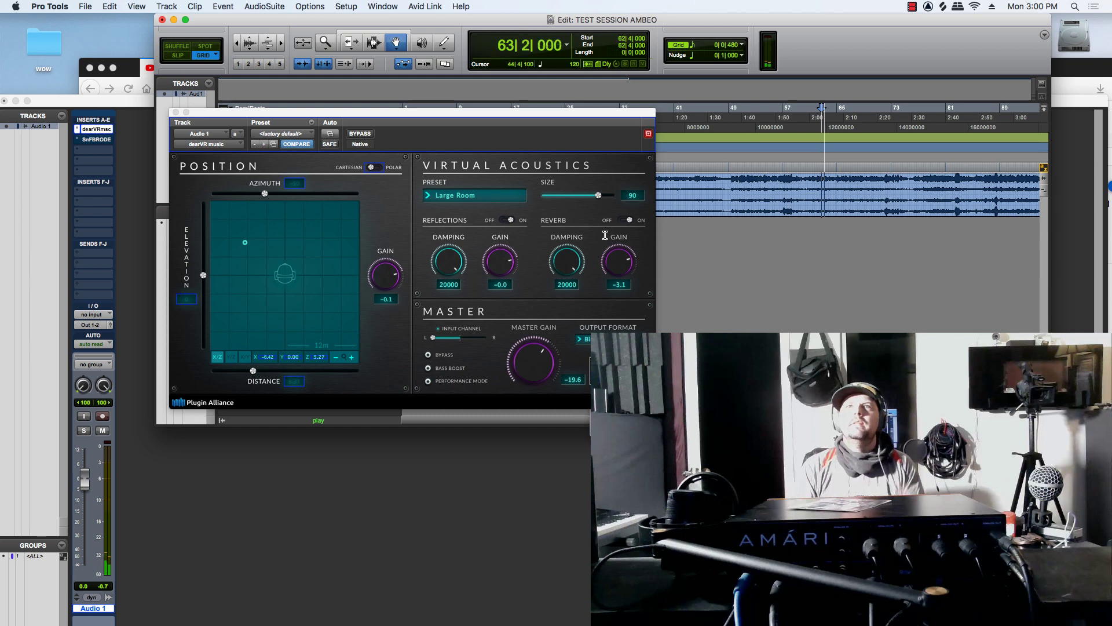
Step: Centre the dearVR source front, set reflections gain -52.4, reverb gain 3.1, and nudge input balance right
drag(391, 274, 393, 274)
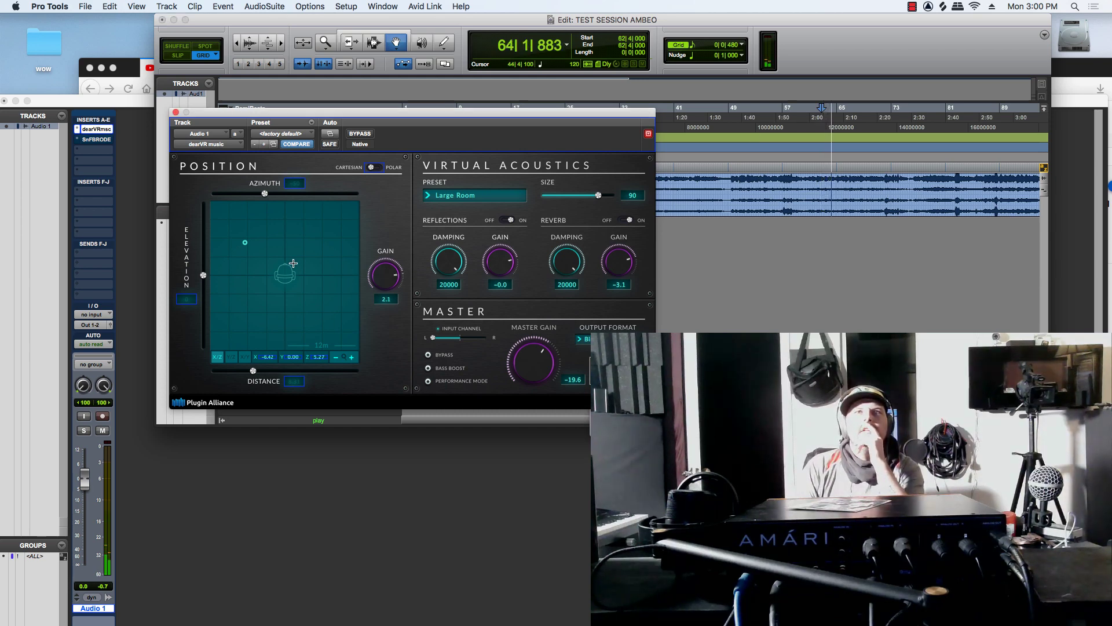
drag(249, 244, 287, 242)
drag(502, 279, 507, 285)
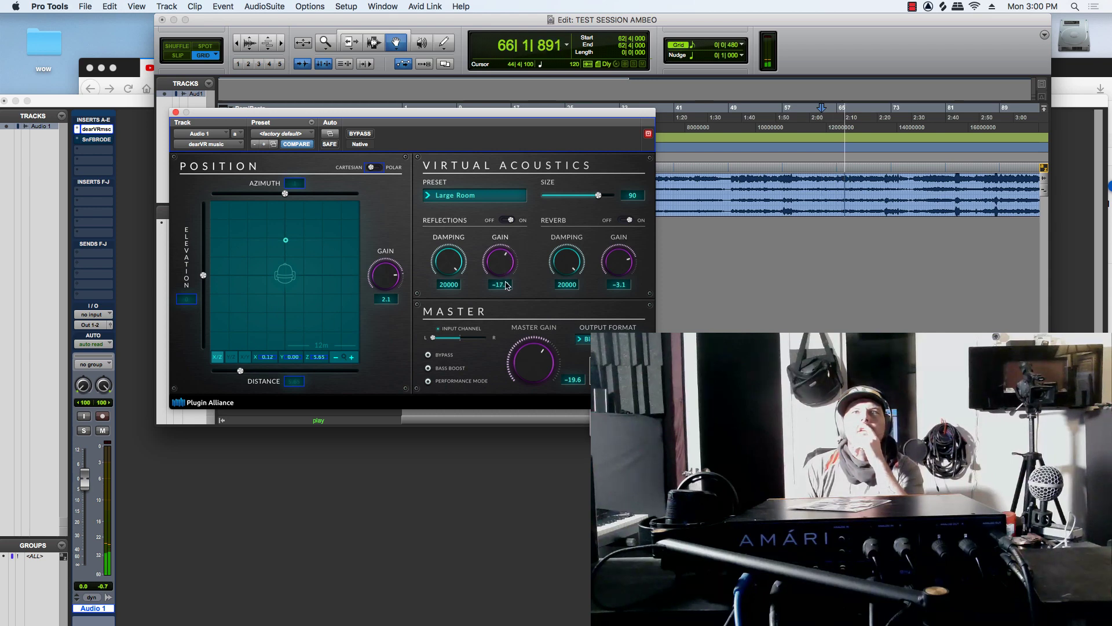
mouse_move(629, 262)
mouse_down()
mouse_move(626, 305)
mouse_move(622, 260)
mouse_up()
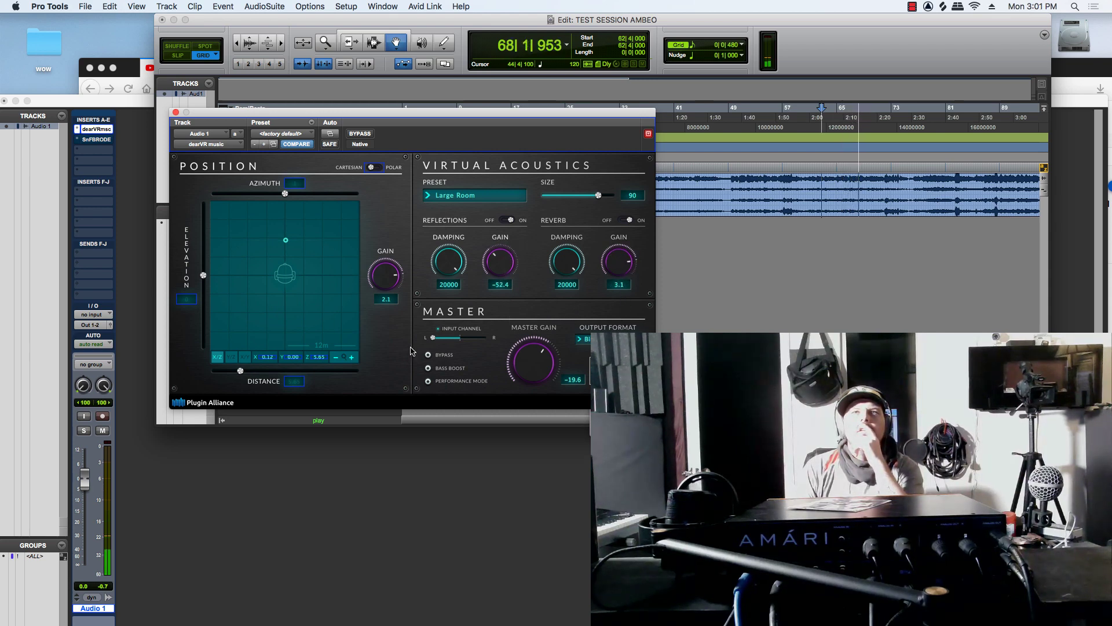
mouse_move(438, 341)
mouse_down()
mouse_move(481, 340)
mouse_move(436, 344)
mouse_up()
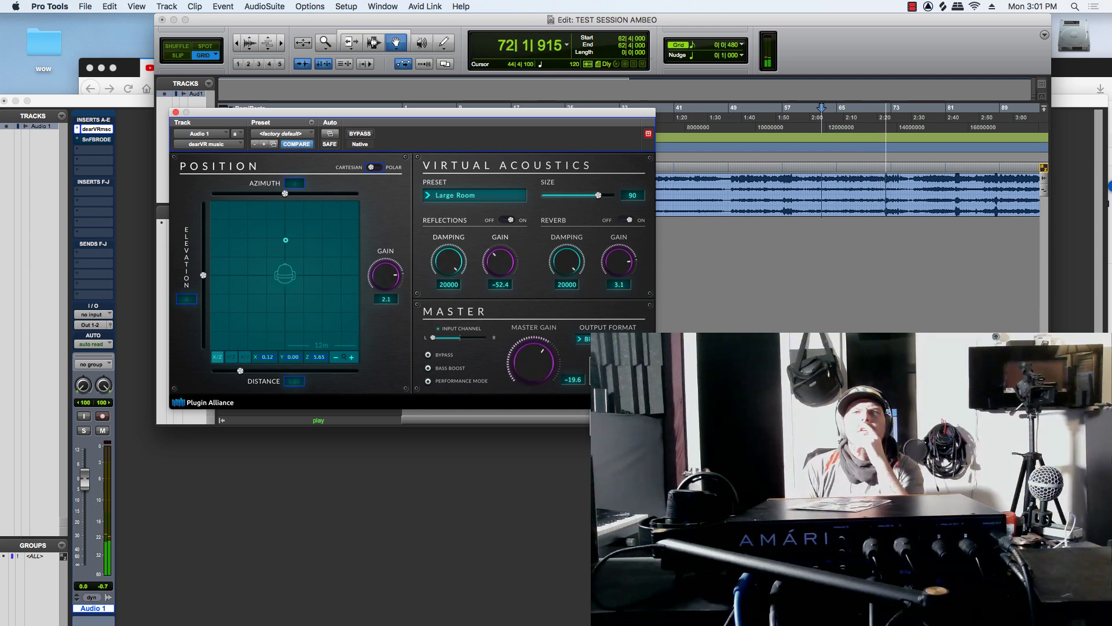
Step: List dearVR's output formats, stop playback at 62|4|000, and scroll the timeline to bars 81–129
click(581, 339)
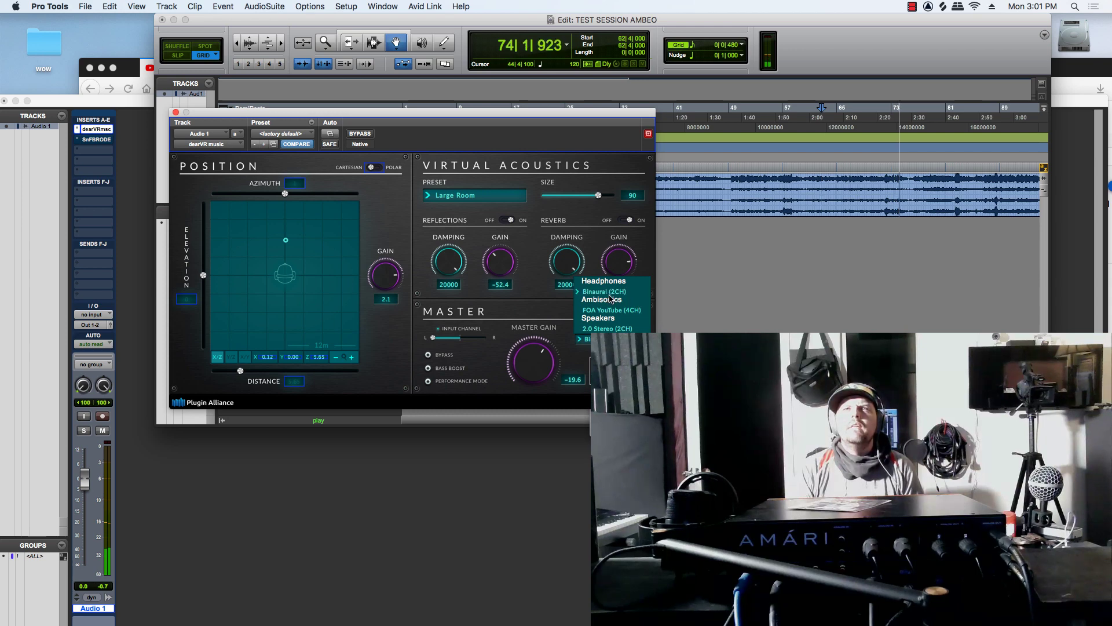
click(706, 304)
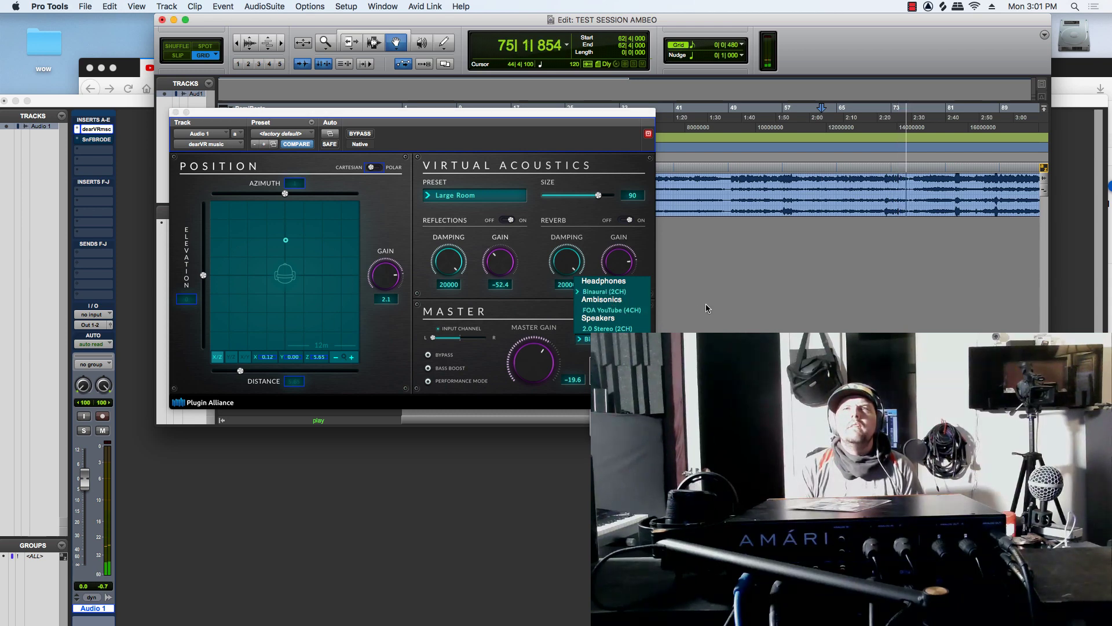
key(space)
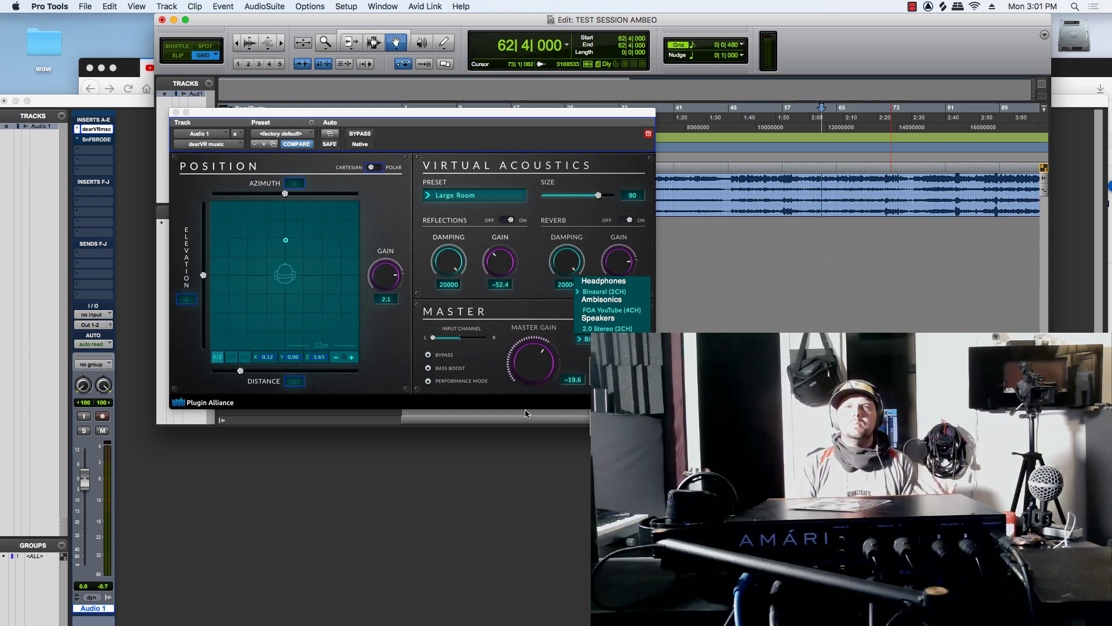
drag(526, 413, 812, 236)
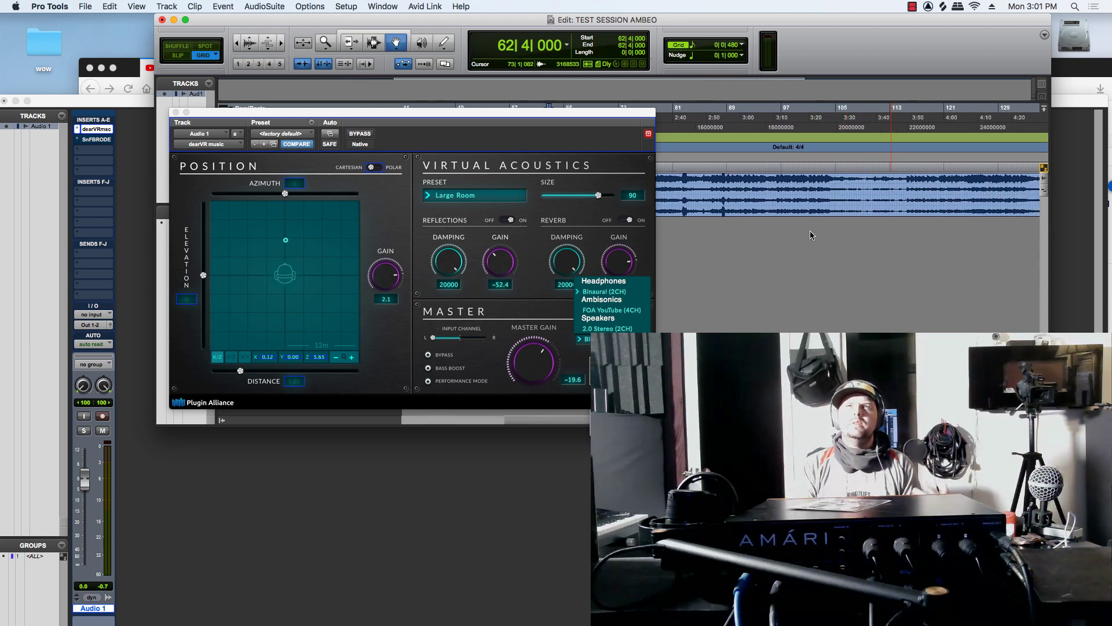
Step: Set playback to start at bar 115, load the Plate Ambience preset, and raise reflections and reverb gain
click(907, 114)
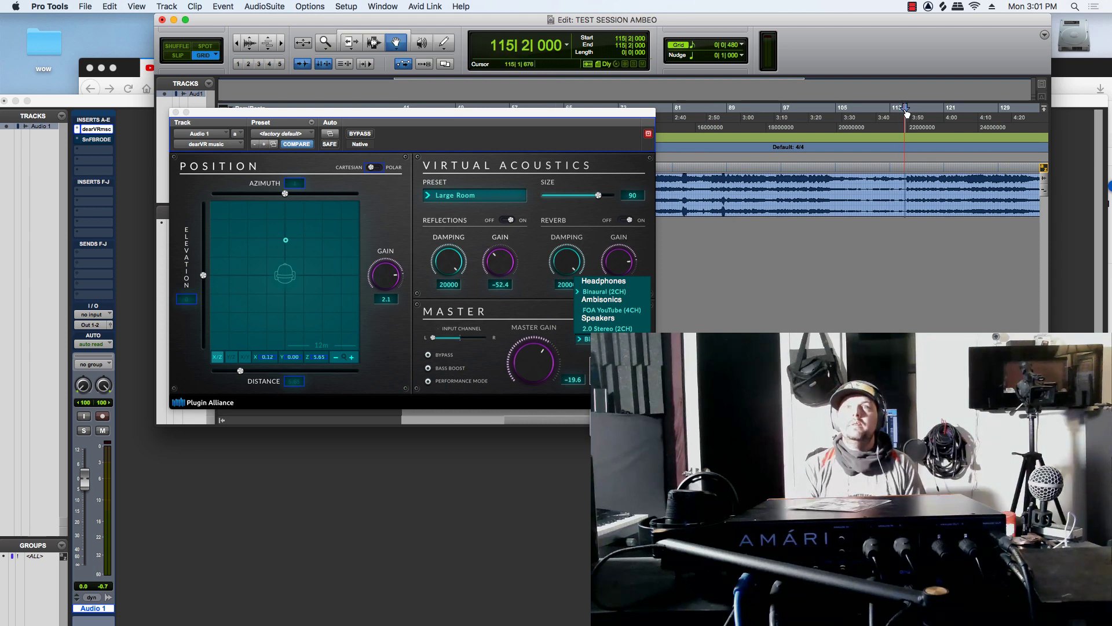
click(463, 195)
click(471, 263)
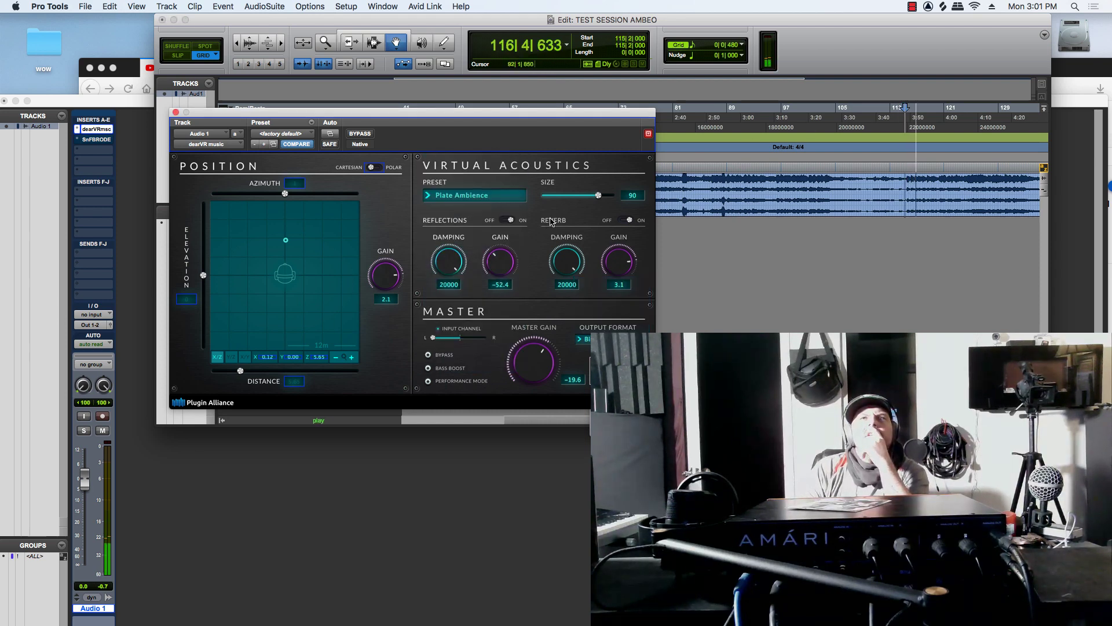
drag(497, 271, 514, 225)
drag(609, 264, 620, 250)
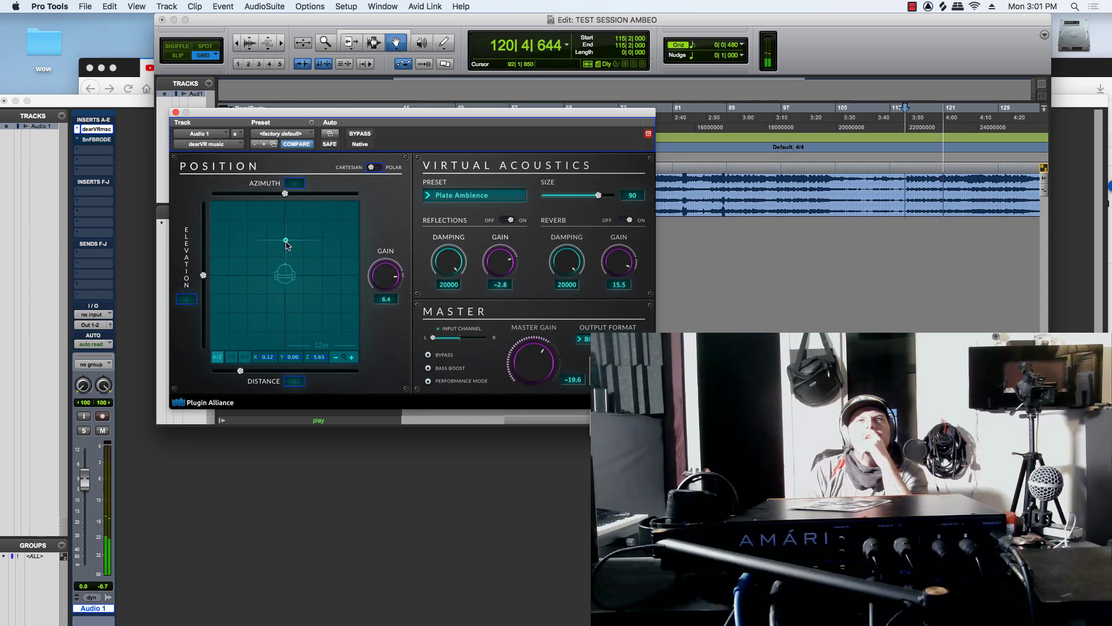
Step: Move the source closer and rightward, lower reverb gain to -12.7, recentre it, and stop playback
drag(288, 245, 288, 266)
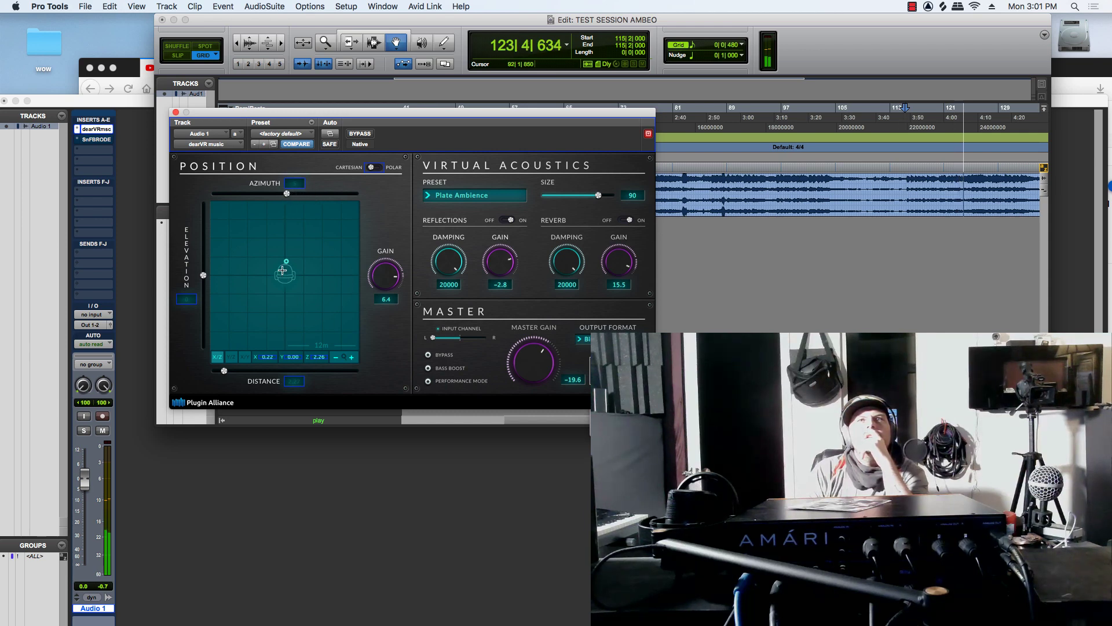
drag(287, 262, 301, 223)
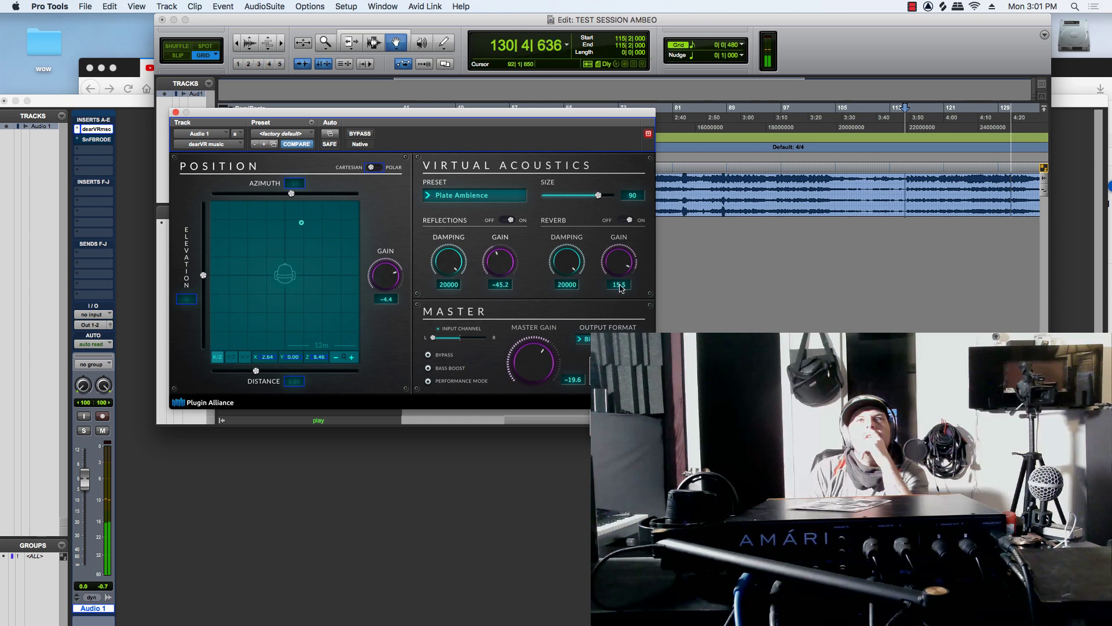
drag(621, 303, 621, 307)
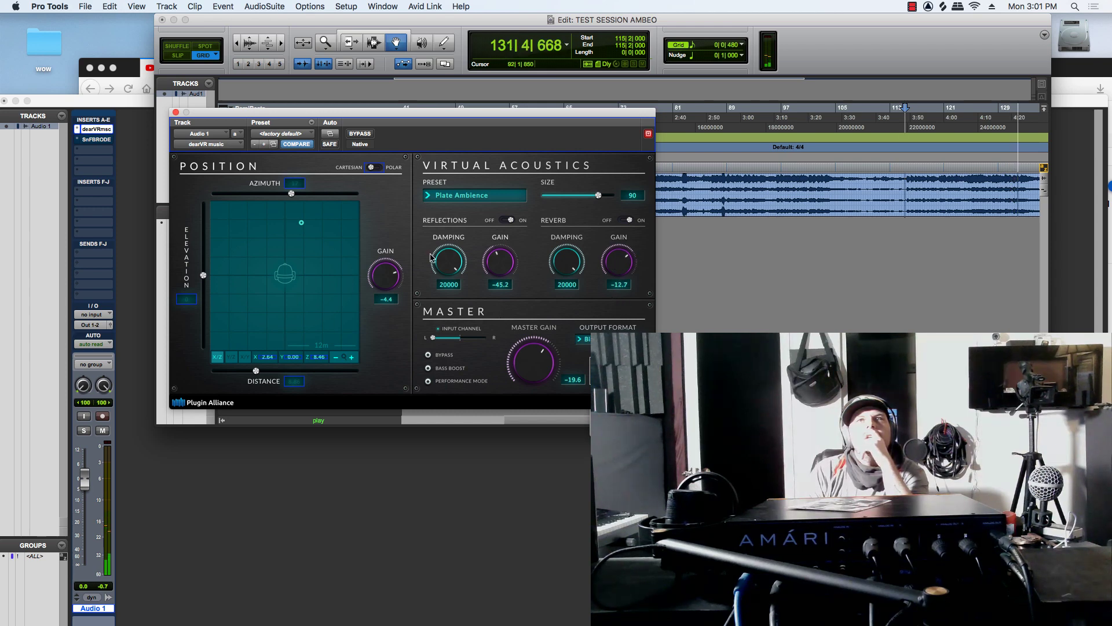
drag(301, 223, 286, 224)
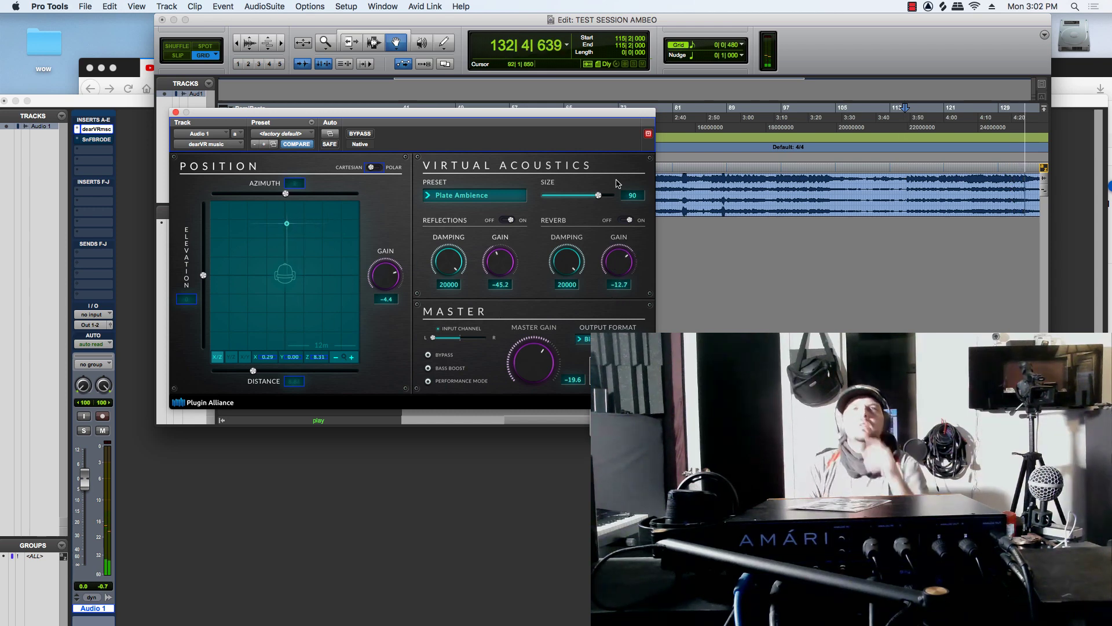
key(space)
Step: Bypass the dearVR MUSIC insert and open the SnFBRODE insert to show SoundField by RØDE
right_click(102, 129)
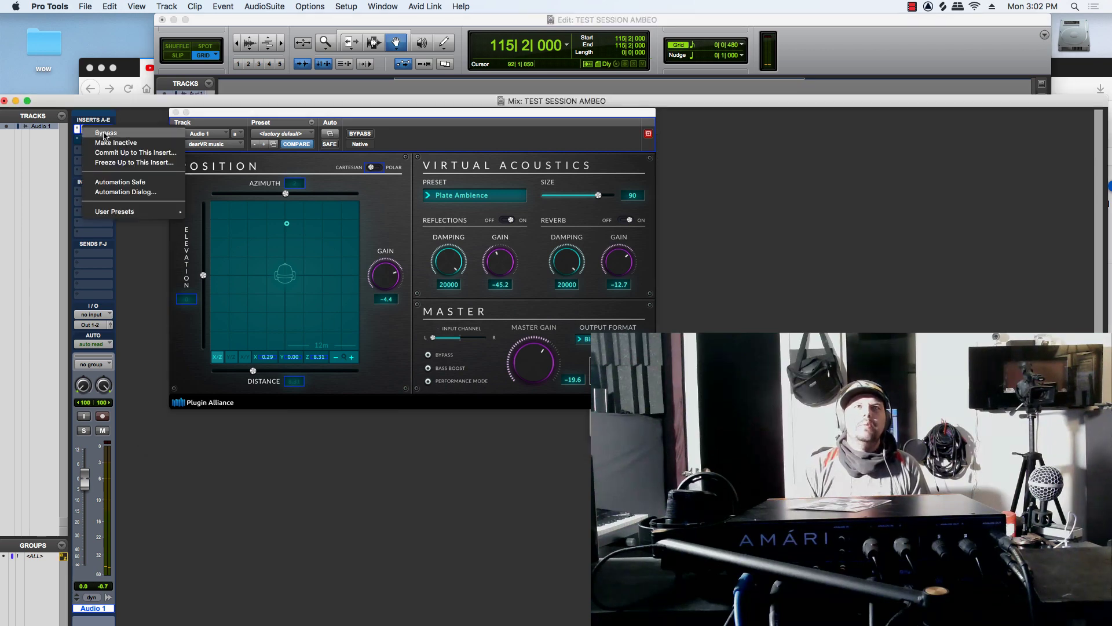
click(106, 134)
right_click(104, 144)
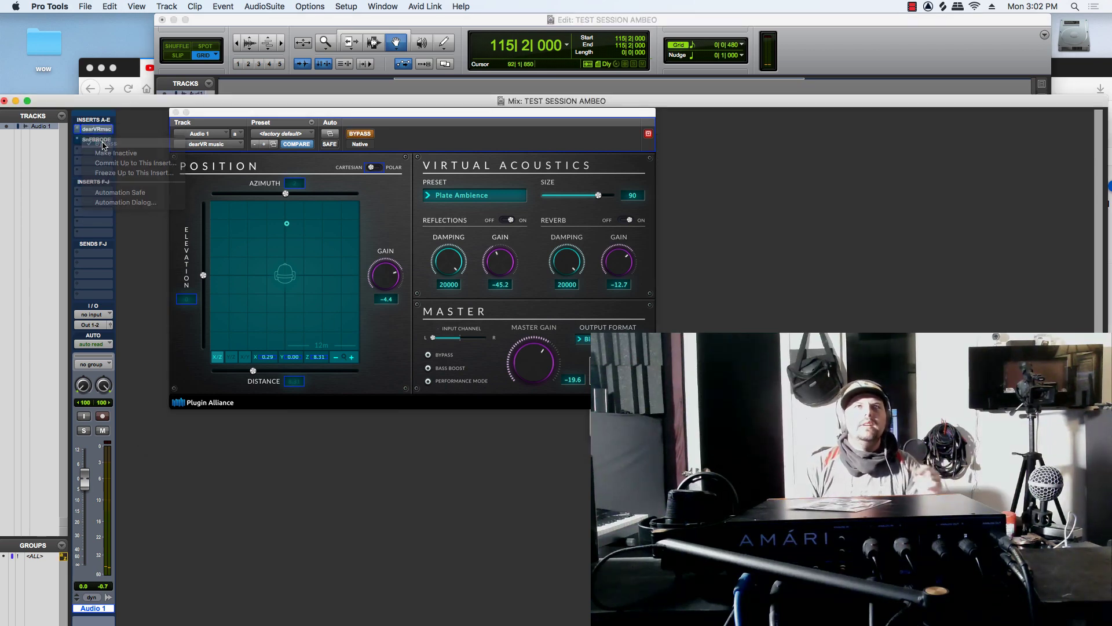
click(104, 145)
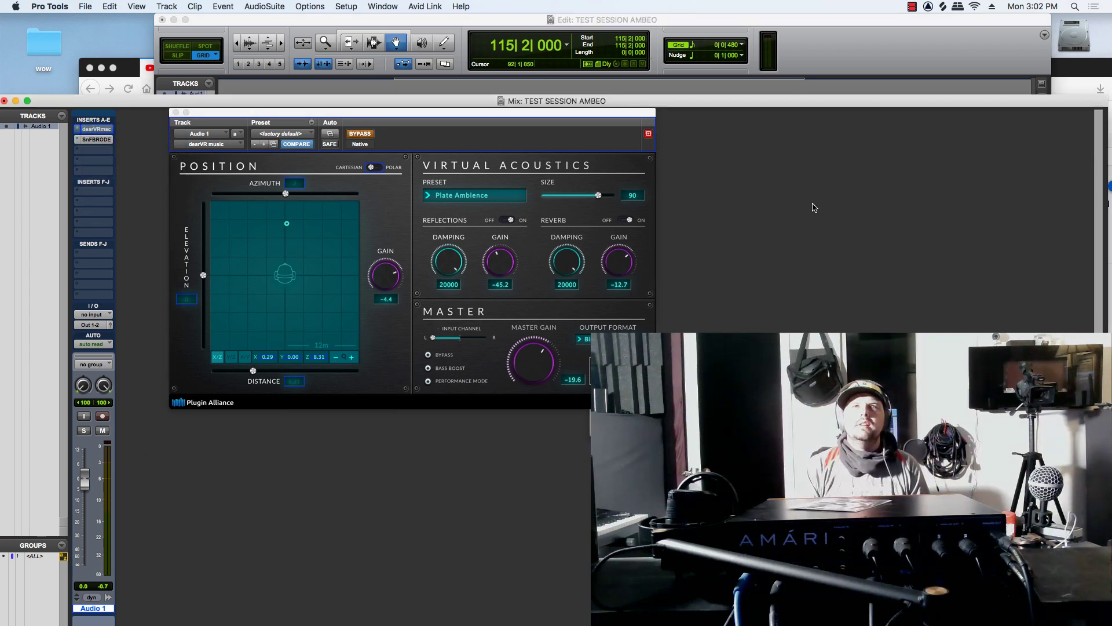
click(87, 142)
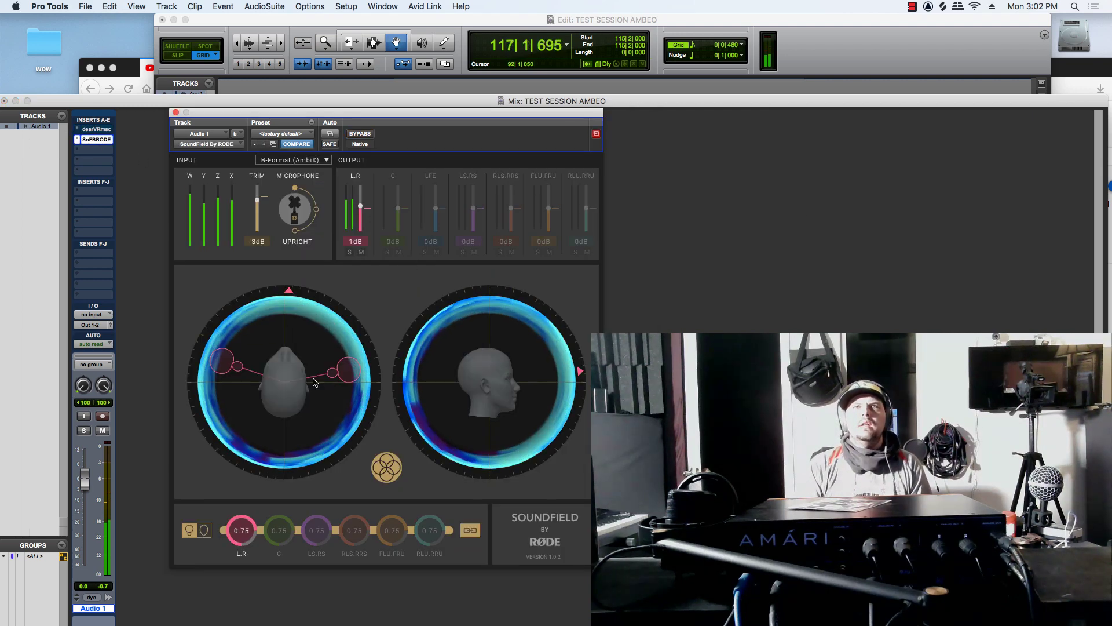
Step: Level the L.R pair, tilt the sound field to 69°, curve L.R to 109°, and rotate to 48°
drag(346, 372, 350, 378)
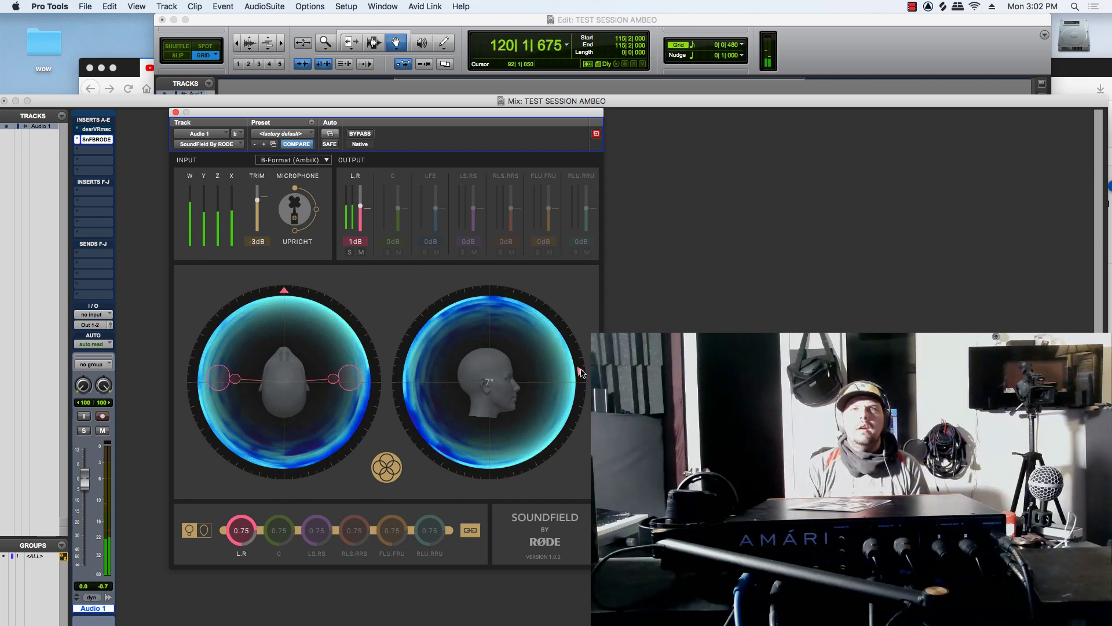
mouse_move(580, 371)
drag(580, 370, 527, 245)
drag(351, 377, 406, 333)
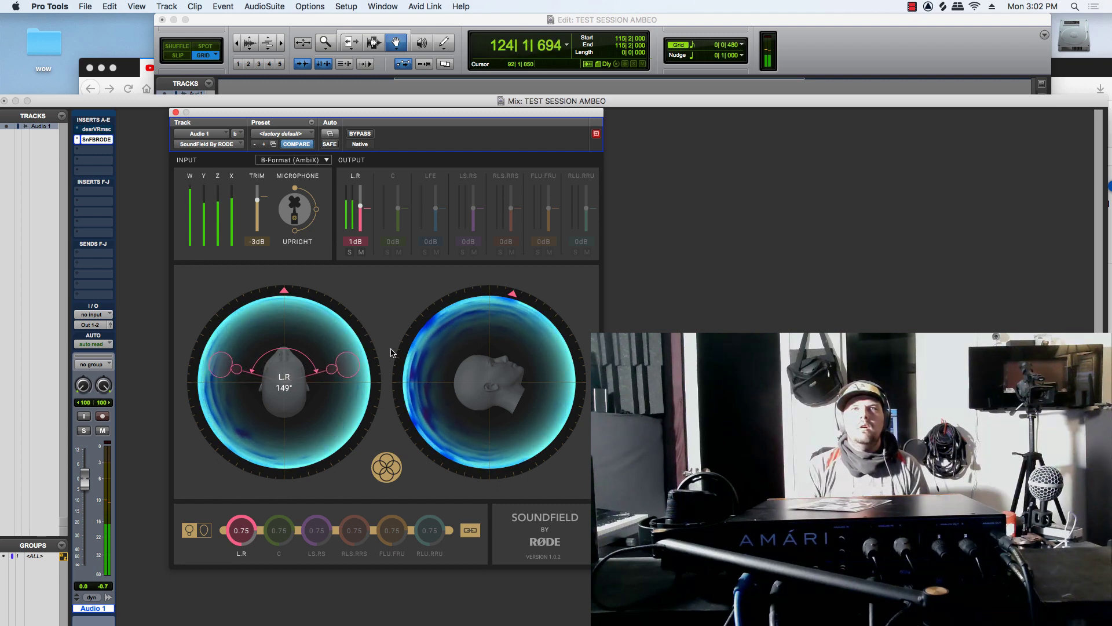
drag(518, 318, 545, 317)
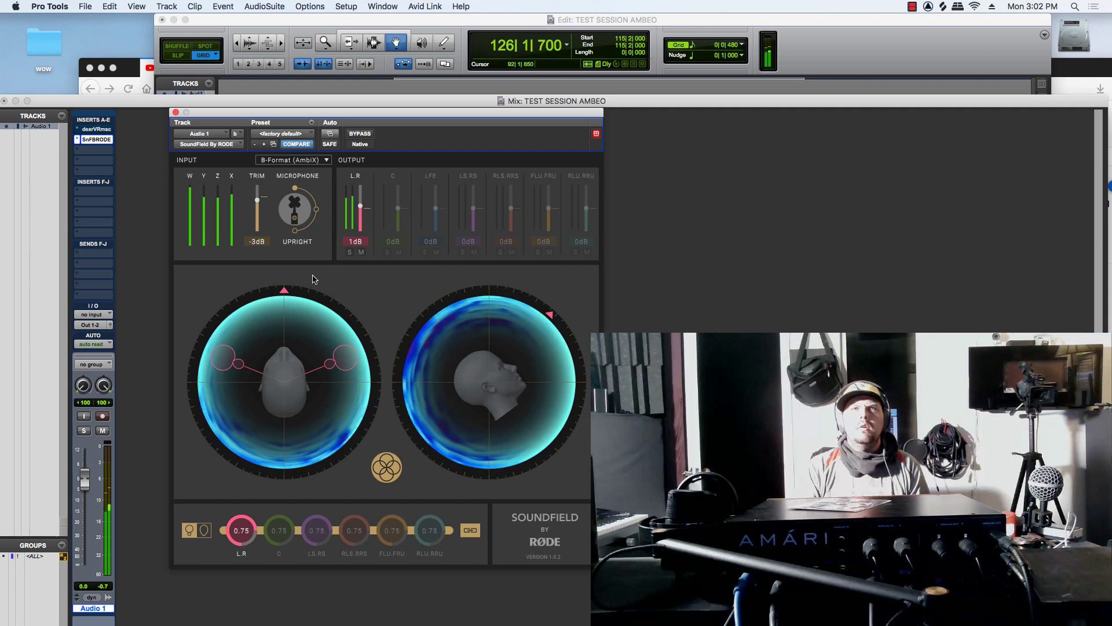
Step: Switch the microphone to horizontal, widen L.R to 180°, and raise the elevation to 65°
click(313, 209)
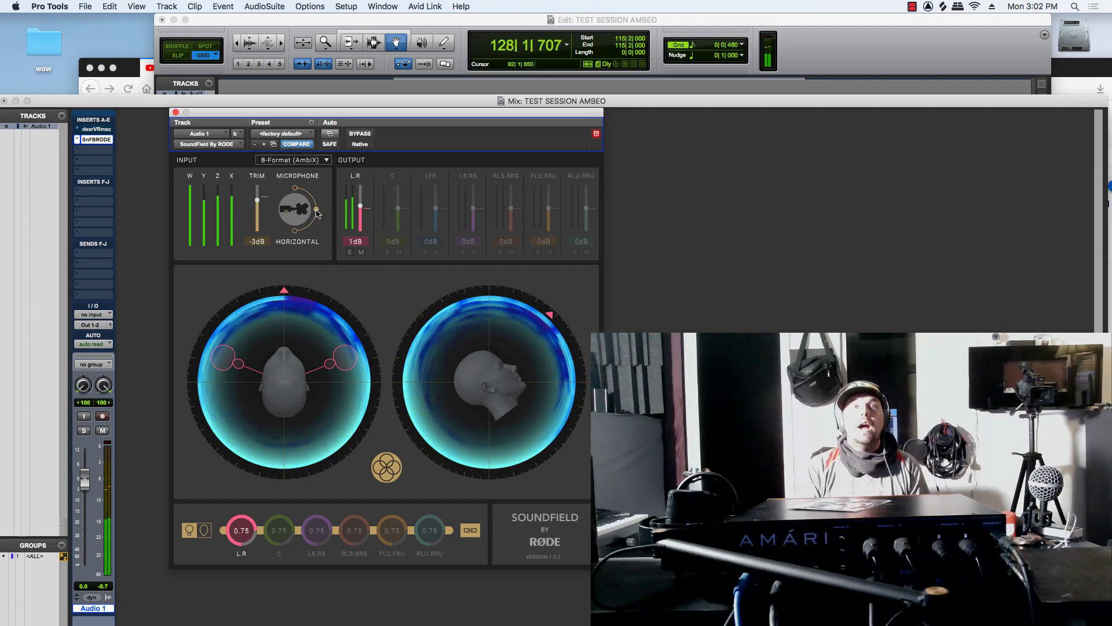
drag(346, 357, 372, 386)
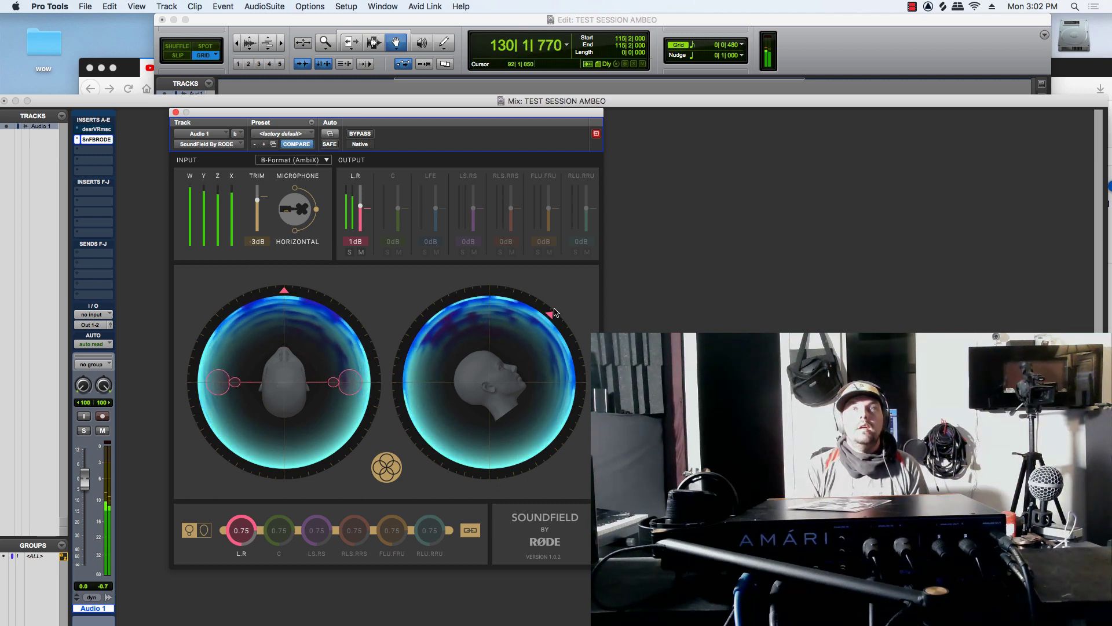
mouse_move(553, 316)
mouse_move(553, 316)
mouse_down()
mouse_move(522, 261)
mouse_move(567, 304)
mouse_move(598, 362)
mouse_up()
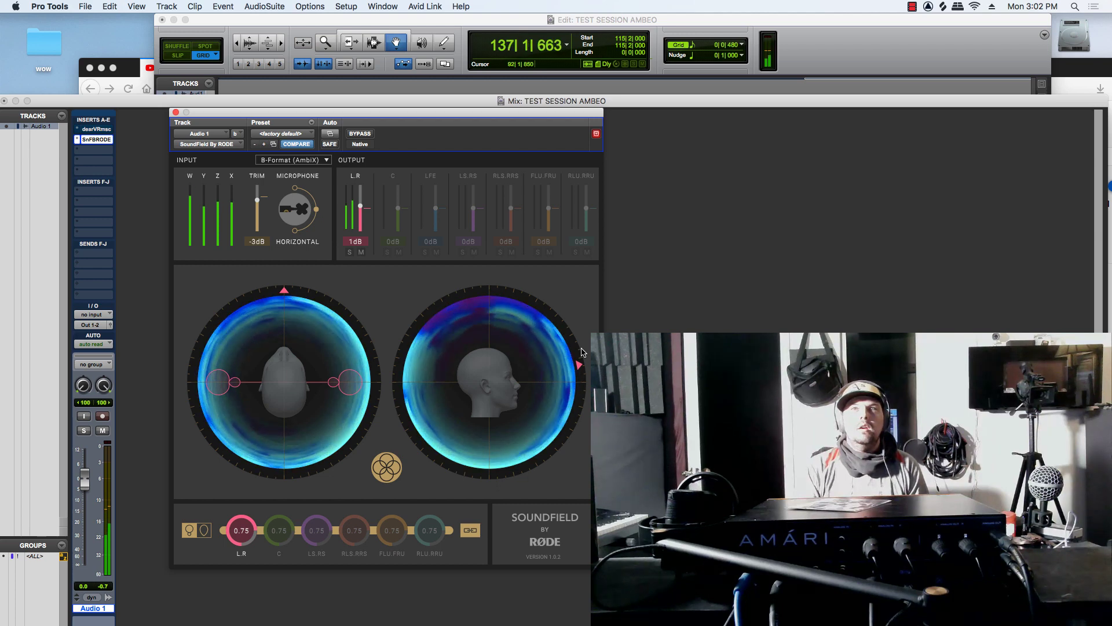
Step: Stop playback back at bar 115 and zoom the Mix window to full screen
key(space)
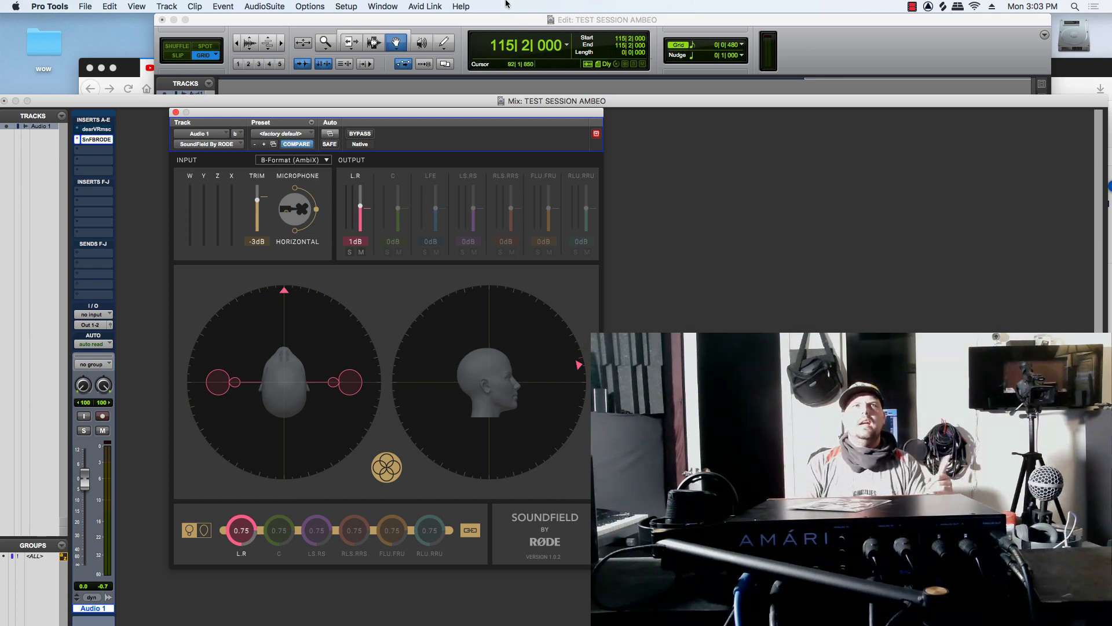
double_click(148, 105)
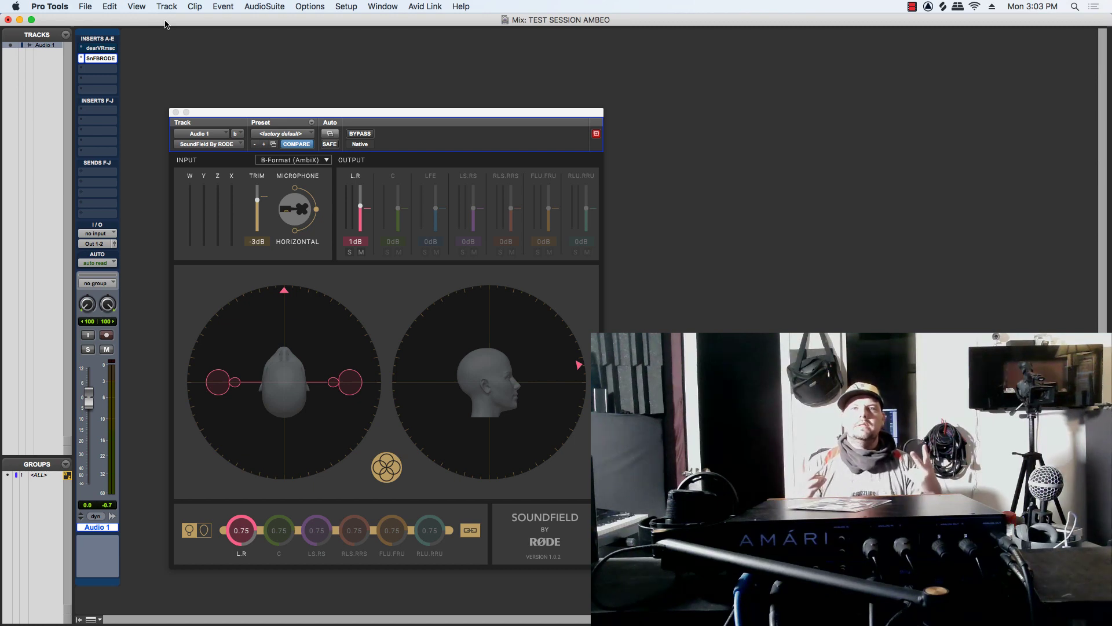
Step: Open the screen recorder's menu from the macOS menu bar
click(914, 6)
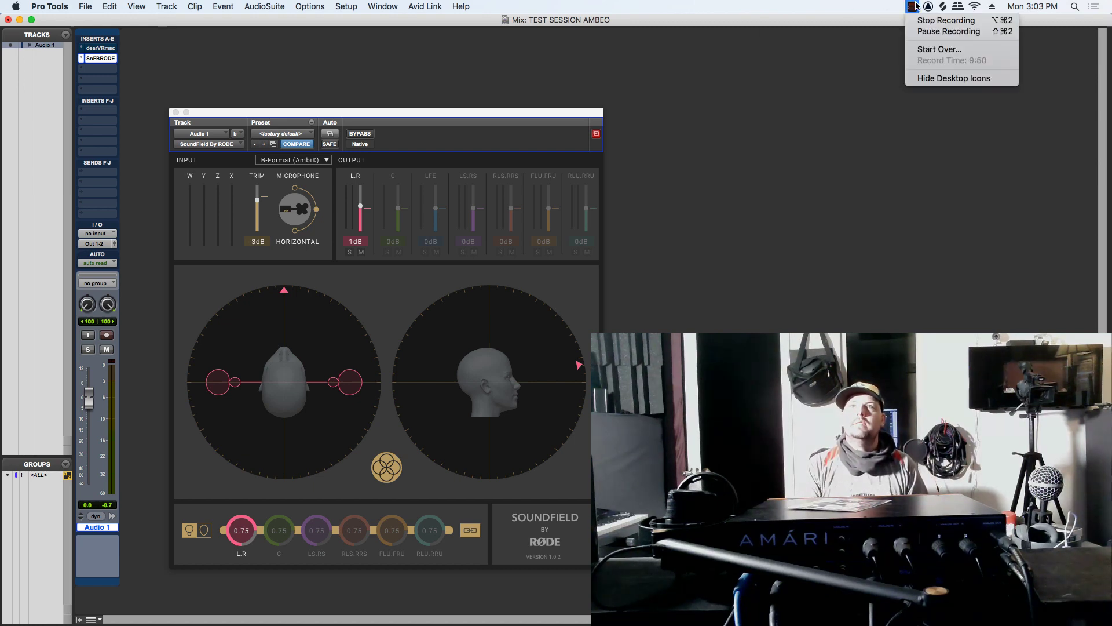